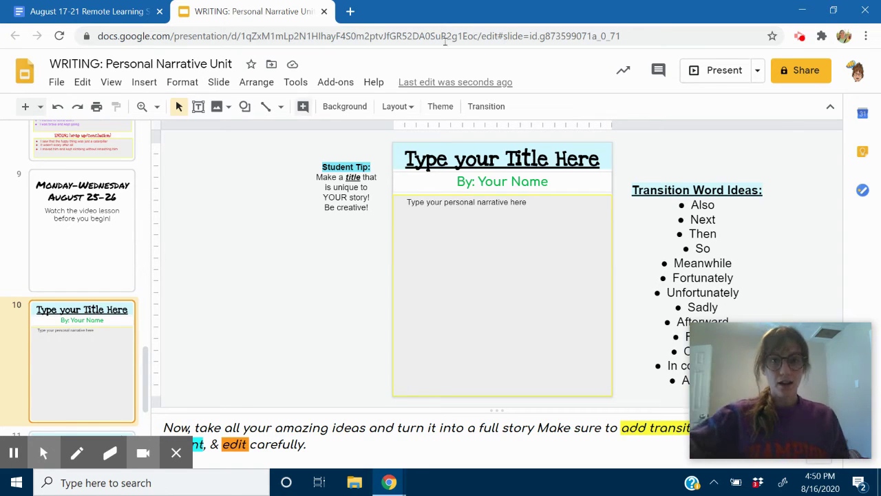
# Highlight the placeholder title 'Type your Title Here' on slide 10.
pyautogui.click(580, 161)
pyautogui.moveTo(585, 159); pyautogui.dragTo(409, 160)
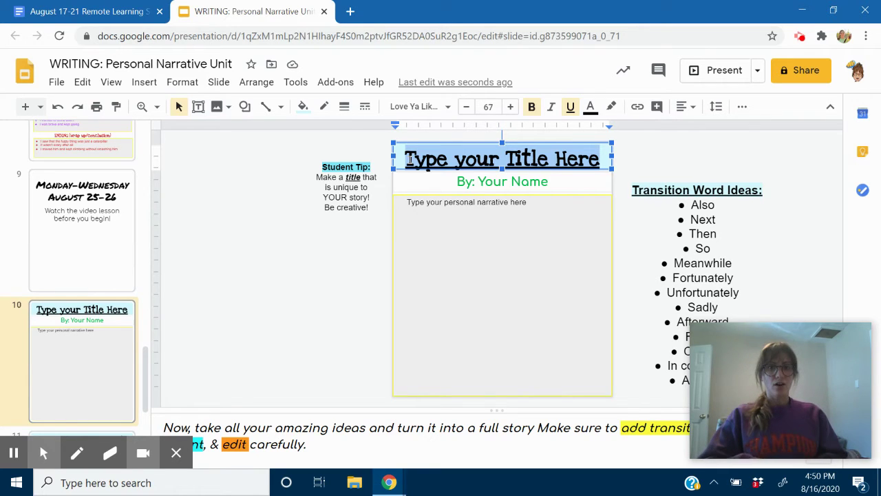
# Type the new title 'An (Almost) Scary Encounter'.
pyautogui.write('An A')
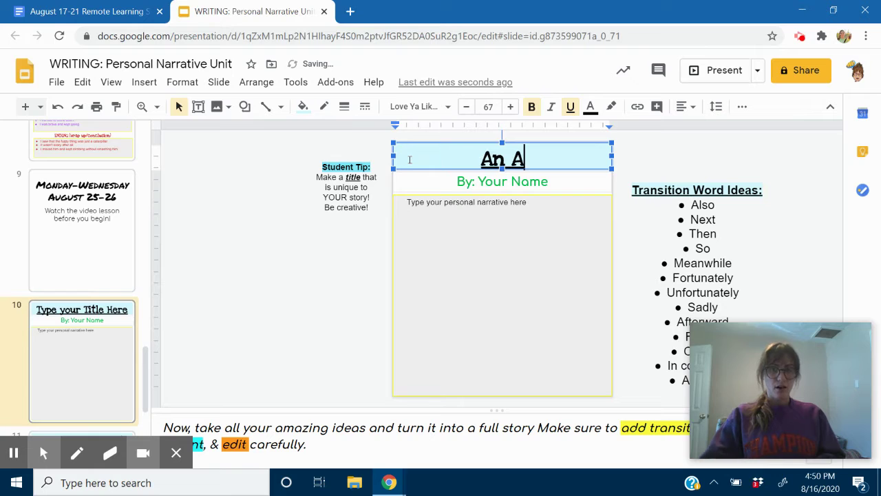
pyautogui.press('BackSpace')
pyautogui.write('(Alm')
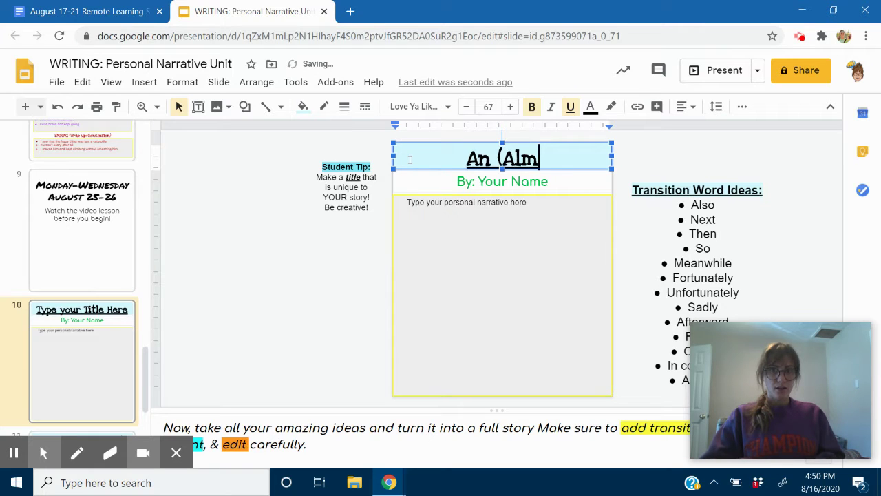
pyautogui.write('ost) Scary')
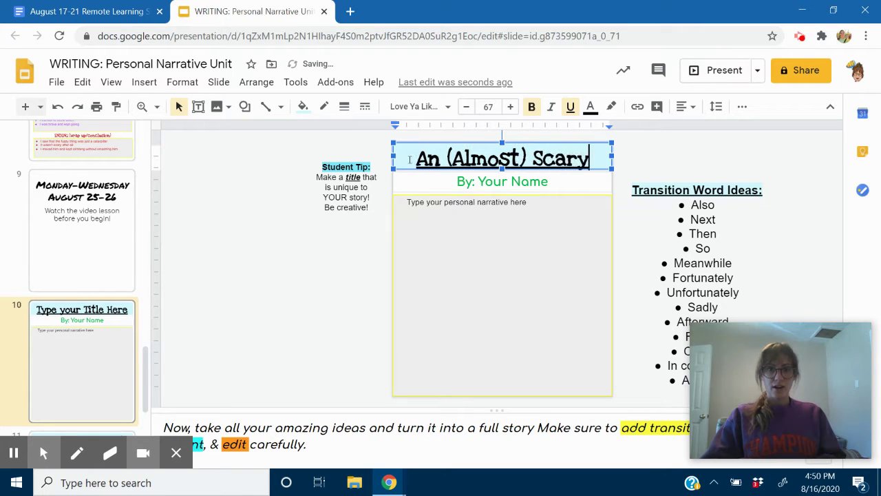
pyautogui.write(' Encounter')
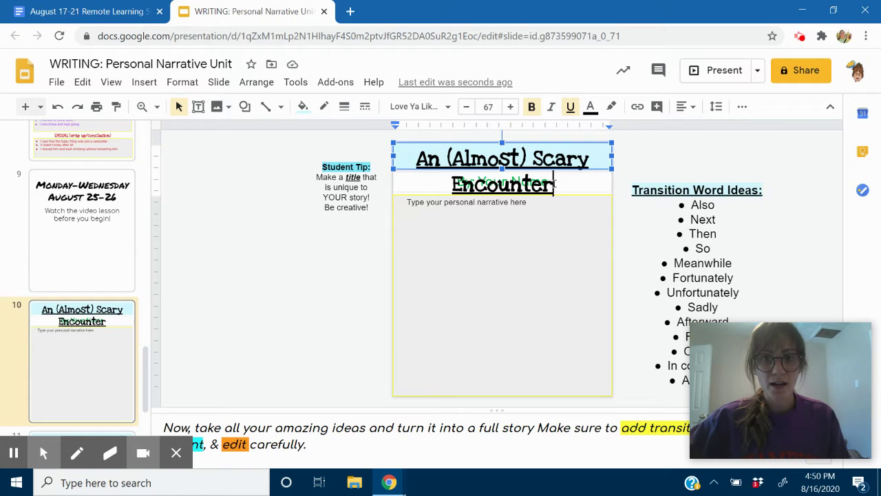
# Shrink the title's font size nine steps so it fits on one line.
pyautogui.moveTo(554, 183); pyautogui.dragTo(417, 159)
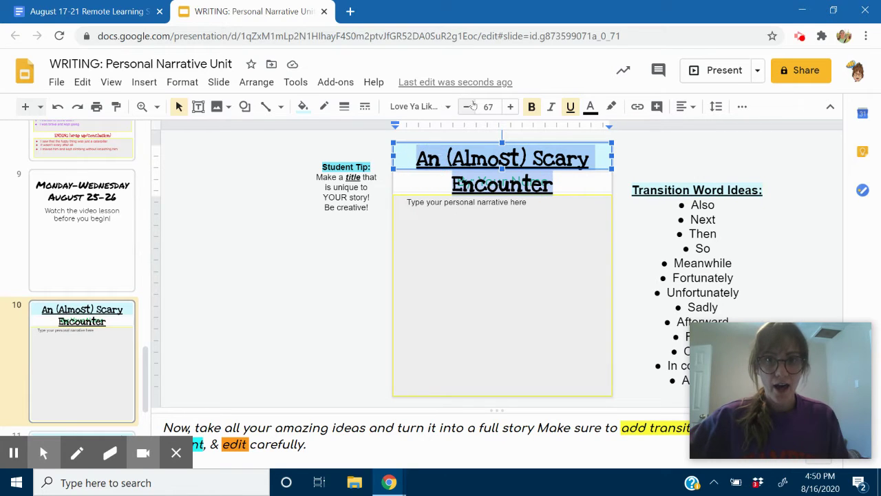
pyautogui.click(467, 107)
pyautogui.click(467, 106)
pyautogui.click(467, 107)
pyautogui.click(467, 106)
pyautogui.click(467, 107)
pyautogui.click(467, 107)
pyautogui.click(468, 107)
pyautogui.click(468, 106)
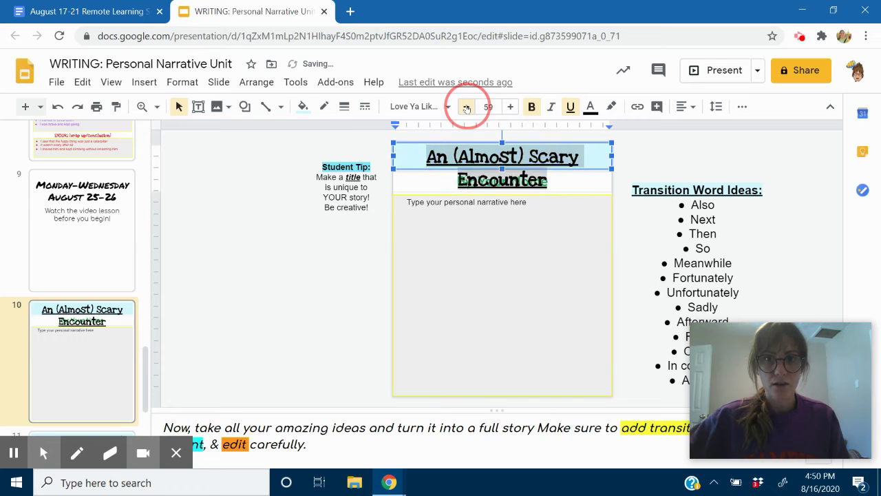
pyautogui.click(467, 107)
pyautogui.click(467, 106)
pyautogui.click(466, 107)
pyautogui.click(467, 107)
pyautogui.click(466, 107)
pyautogui.click(466, 106)
pyautogui.click(467, 107)
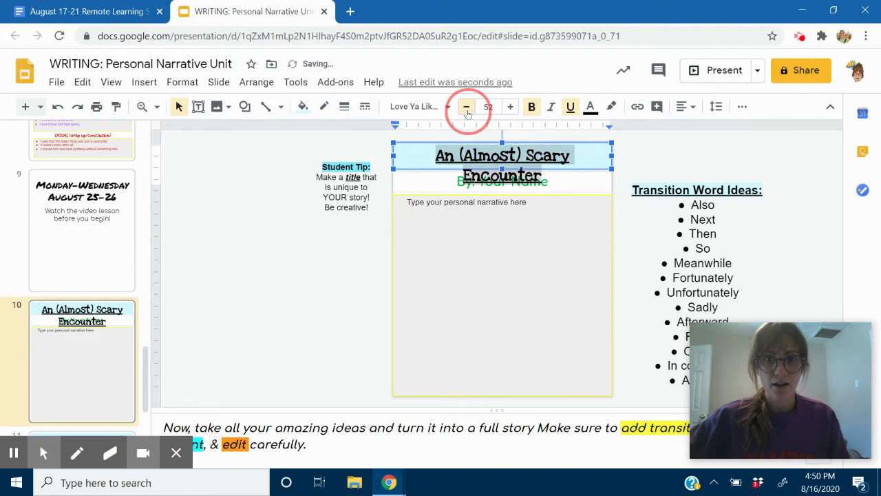
pyautogui.click(466, 107)
pyautogui.click(466, 106)
# Replace 'Your Name' in the byline with the teacher's name.
pyautogui.click(562, 221)
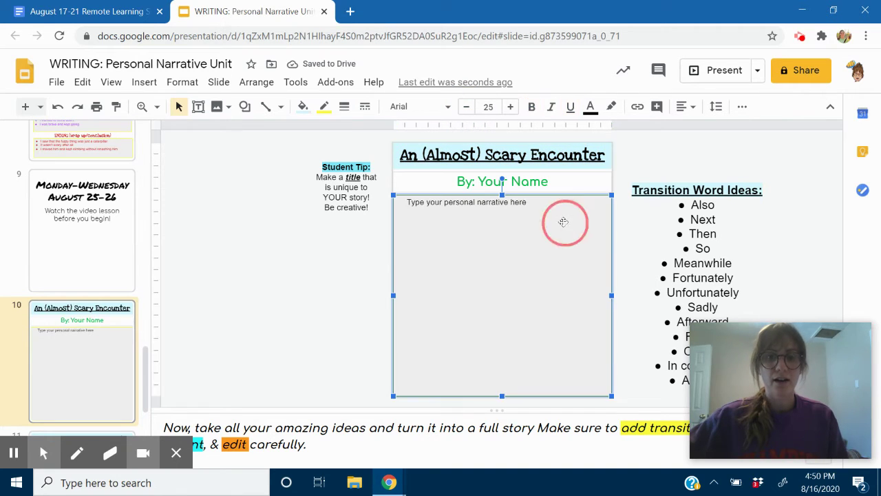
pyautogui.click(541, 181)
pyautogui.moveTo(546, 181); pyautogui.dragTo(477, 181)
pyautogui.write('Mrs')
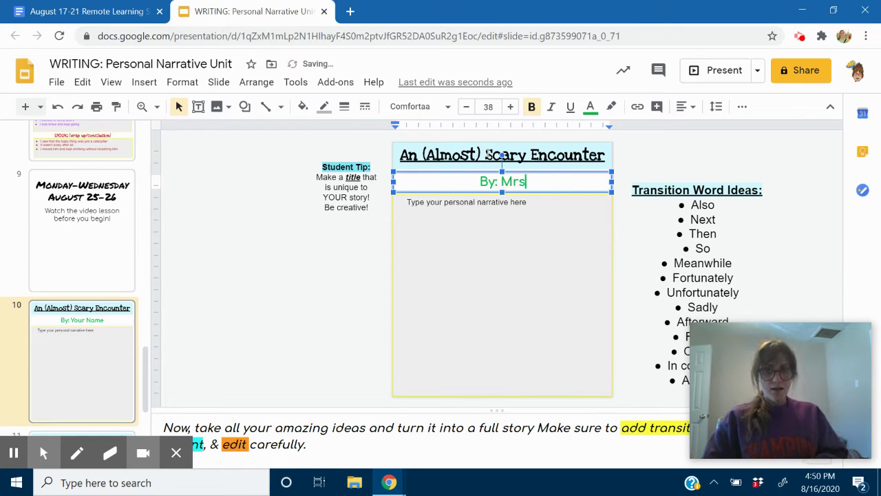
pyautogui.write('. Carlson')
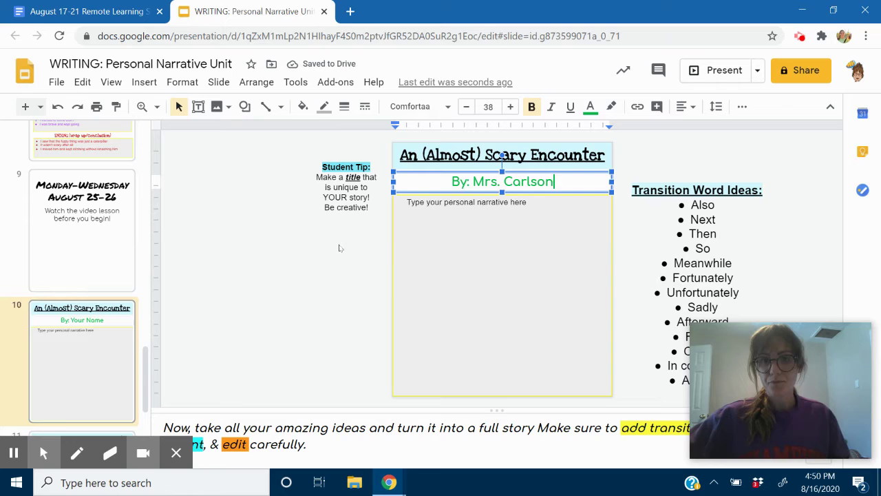
# Delete 'Type your personal narrative here' so the story box is empty.
pyautogui.click(534, 222)
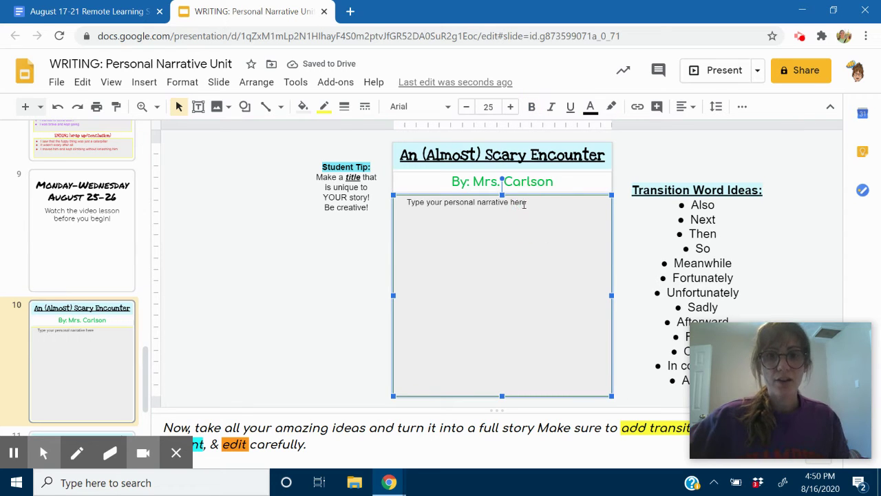
pyautogui.click(524, 204)
pyautogui.press('BackSpace')
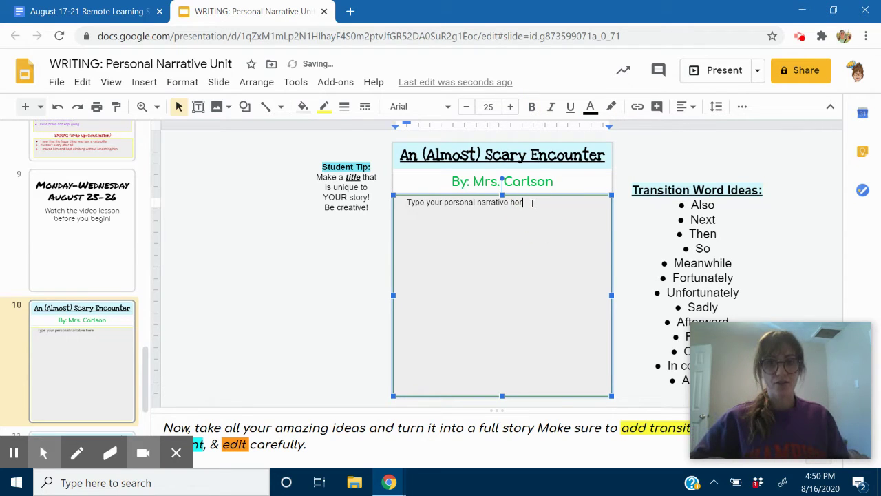
pyautogui.press('BackSpace')
pyautogui.press('BackSpace')
pyautogui.press('BackSpace')
pyautogui.press('BackSpace')
pyautogui.press('BackSpace')
pyautogui.press('BackSpace')
pyautogui.press('BackSpace')
pyautogui.press('BackSpace')
pyautogui.press('BackSpace')
pyautogui.press('BackSpace')
pyautogui.press('BackSpace')
pyautogui.press('BackSpace')
pyautogui.press('BackSpace')
pyautogui.press('BackSpace')
pyautogui.press('BackSpace')
pyautogui.press('BackSpace')
pyautogui.press('BackSpace')
pyautogui.press('BackSpace')
pyautogui.press('BackSpace')
pyautogui.press('BackSpace')
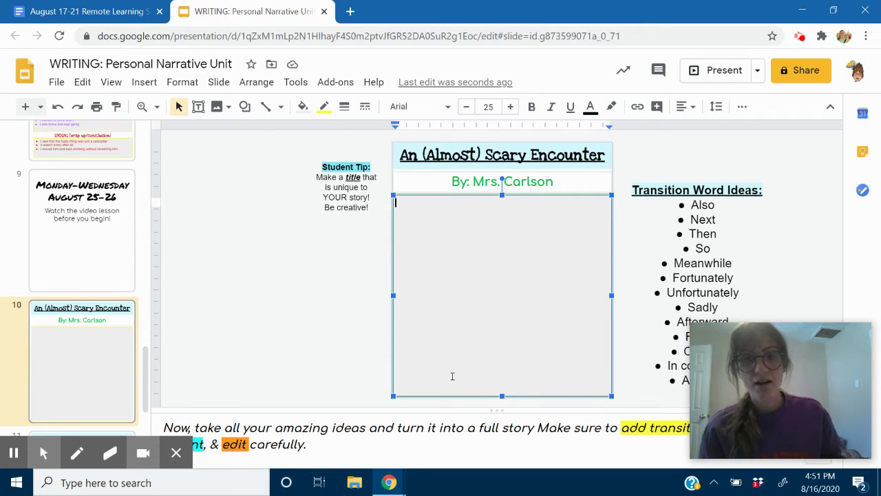
pyautogui.press('Tab')
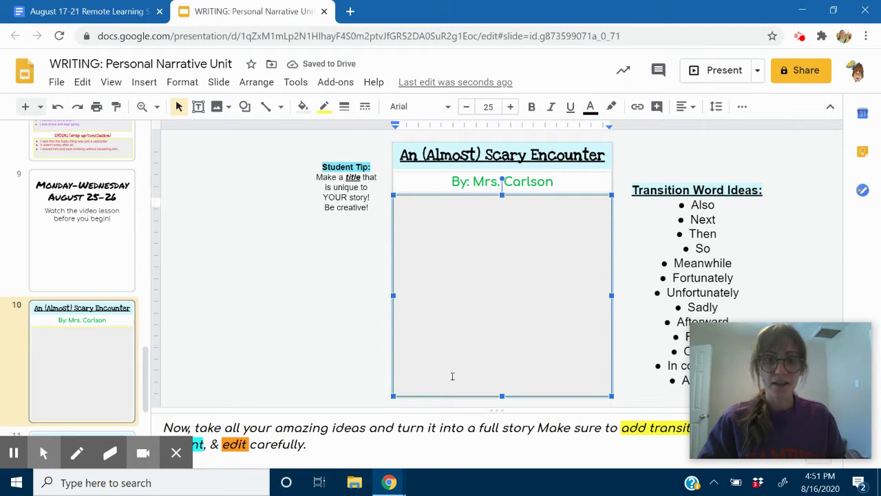
pyautogui.press('BackSpace')
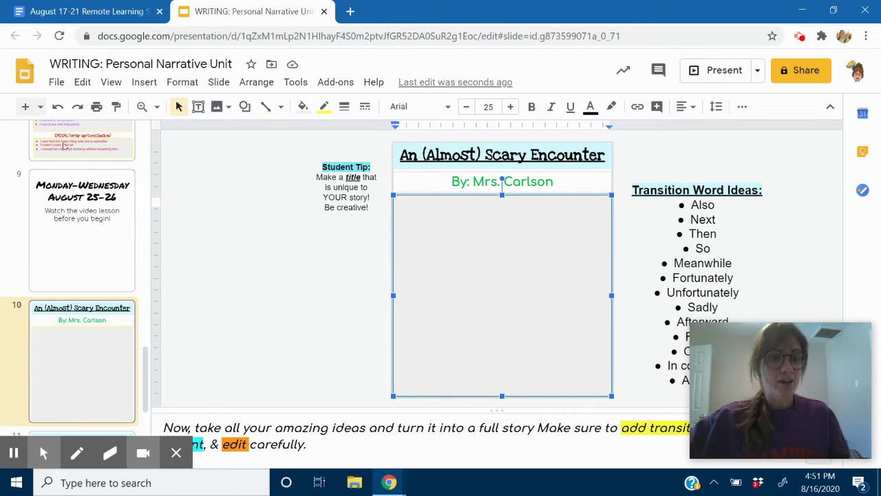
pyautogui.click(64, 146)
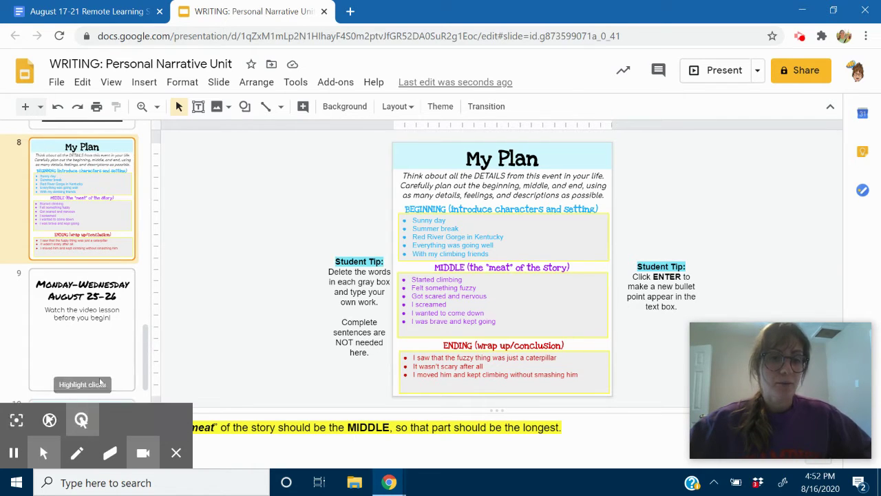
pyautogui.scroll(-1, 103, 356)
pyautogui.click(104, 356)
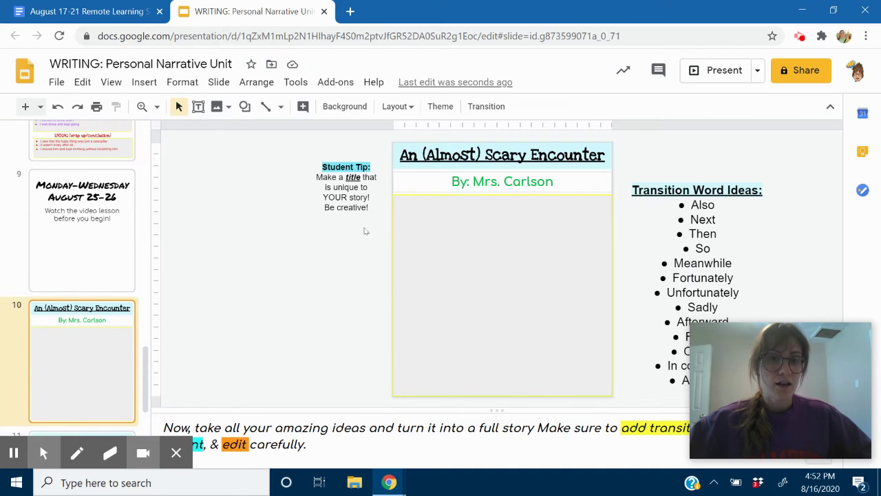
pyautogui.click(418, 213)
pyautogui.click(412, 209)
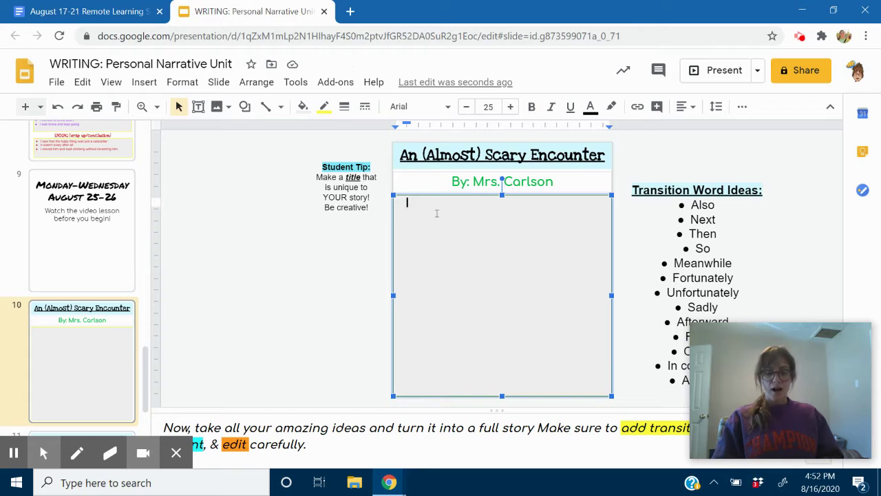
# Write the opening paragraph about rock climbing at the Red River Gorge, ending 'best day ever.'.
pyautogui.write('On')
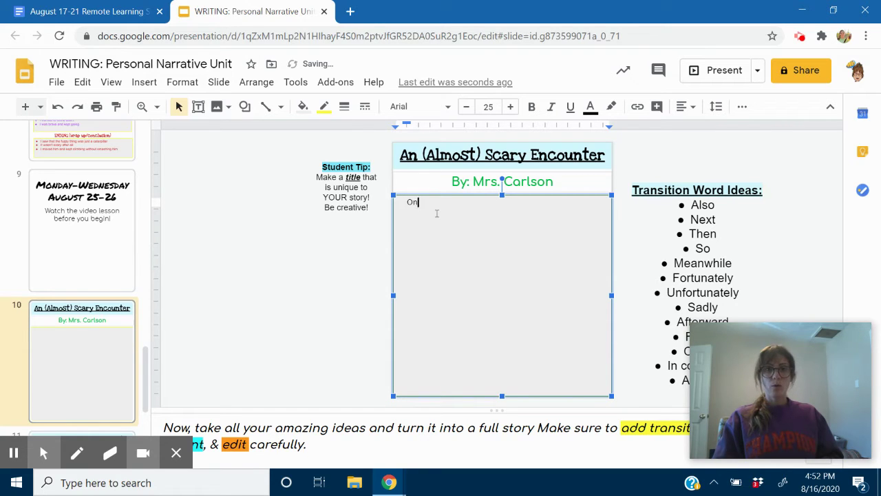
pyautogui.write('e bright sunnday day, I was')
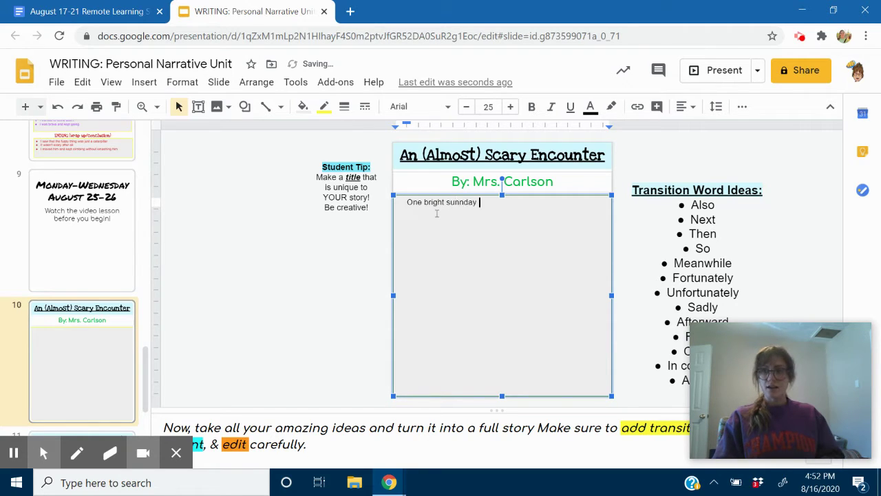
pyautogui.press('BackSpace')
pyautogui.press('BackSpace')
pyautogui.press('BackSpace')
pyautogui.press('BackSpace')
pyautogui.press('BackSpace')
pyautogui.press('BackSpace')
pyautogui.press('BackSpace')
pyautogui.press('BackSpace')
pyautogui.press('BackSpace')
pyautogui.press('BackSpace')
pyautogui.press('BackSpace')
pyautogui.press('BackSpace')
pyautogui.press('BackSpace')
pyautogui.press('BackSpace')
pyautogui.press('BackSpace')
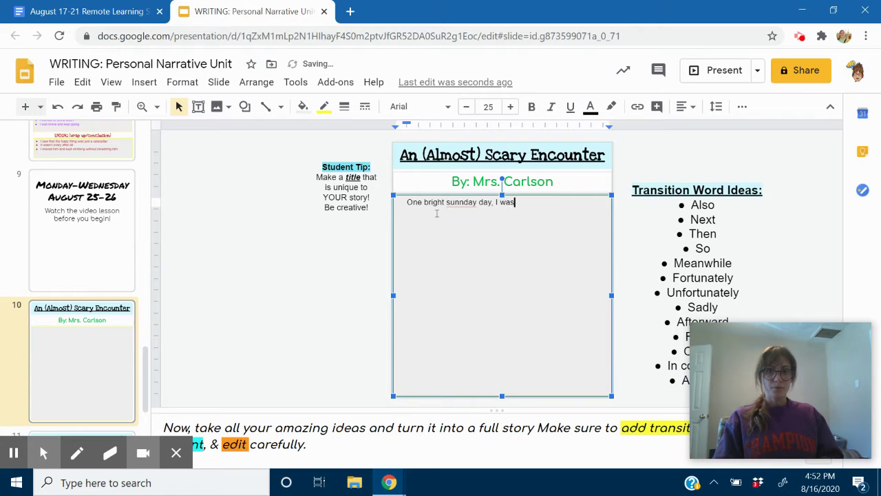
pyautogui.write('y day, I was ')
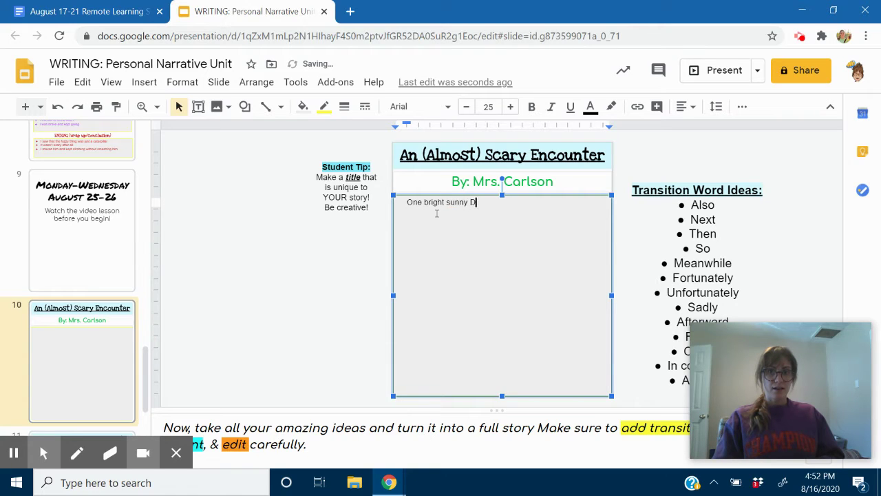
pyautogui.write('ro')
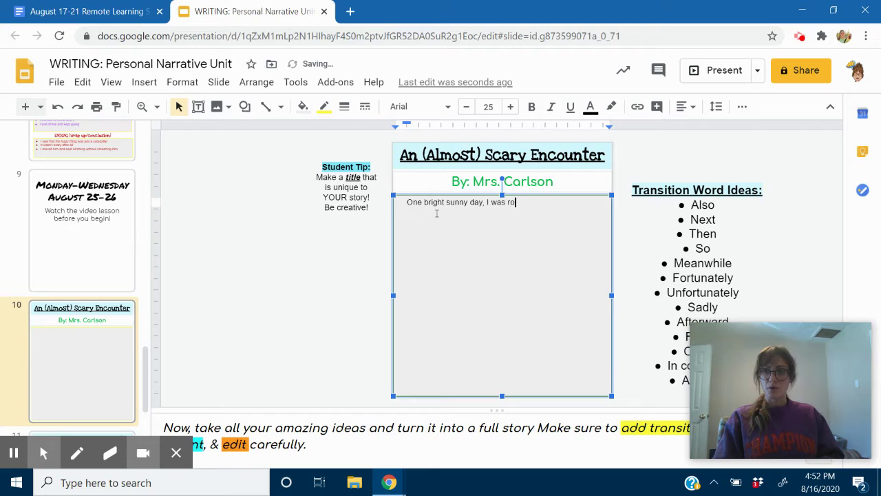
pyautogui.write('ck climbing at t')
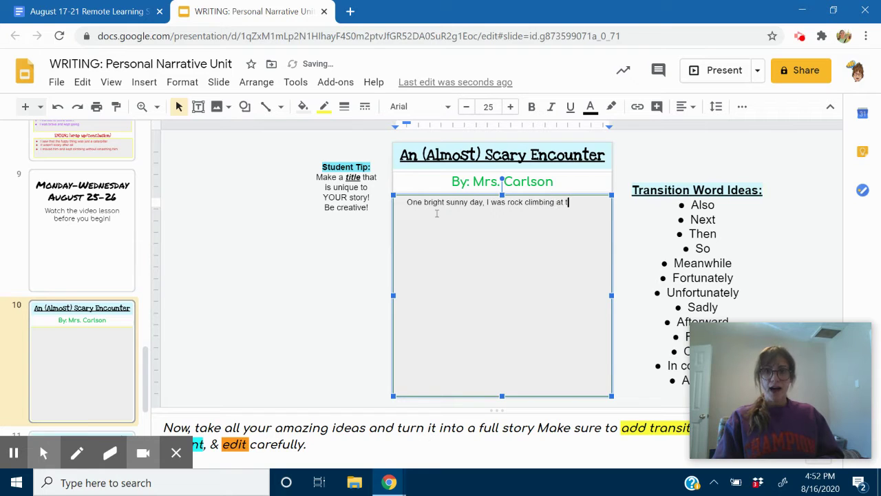
pyautogui.write('he Red River Go')
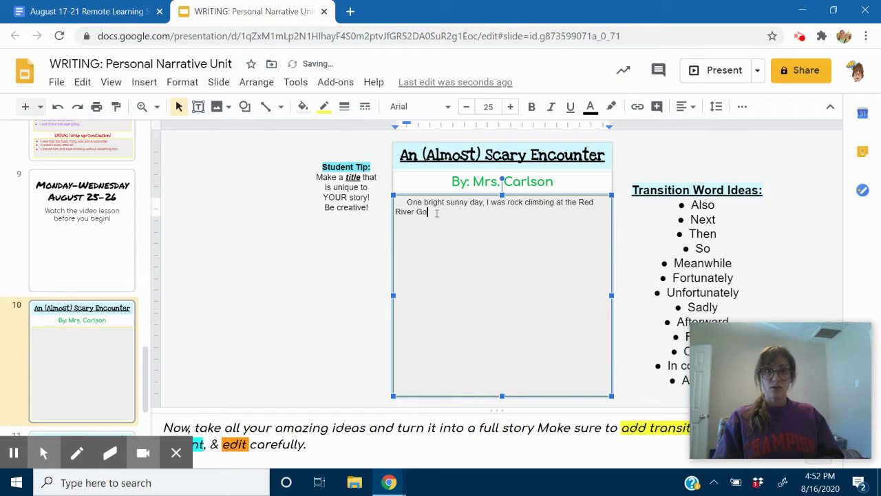
pyautogui.write('rge in Kentucky')
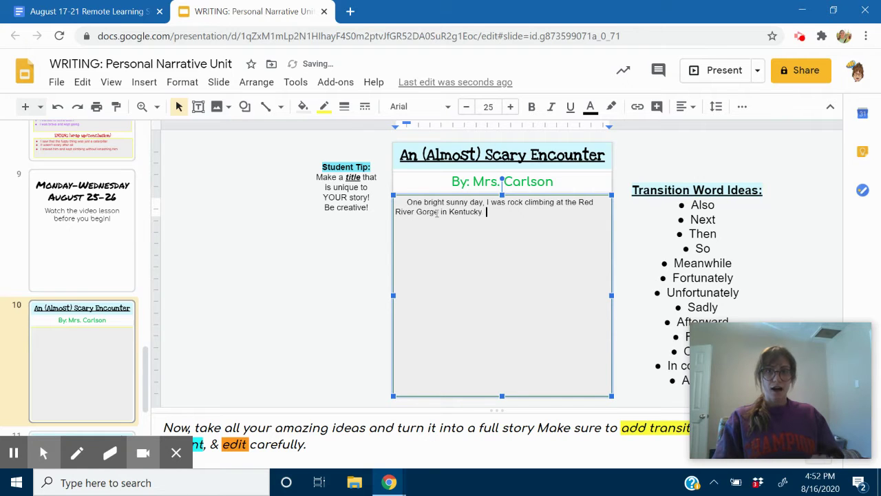
pyautogui.press('BackSpace')
pyautogui.write('.')
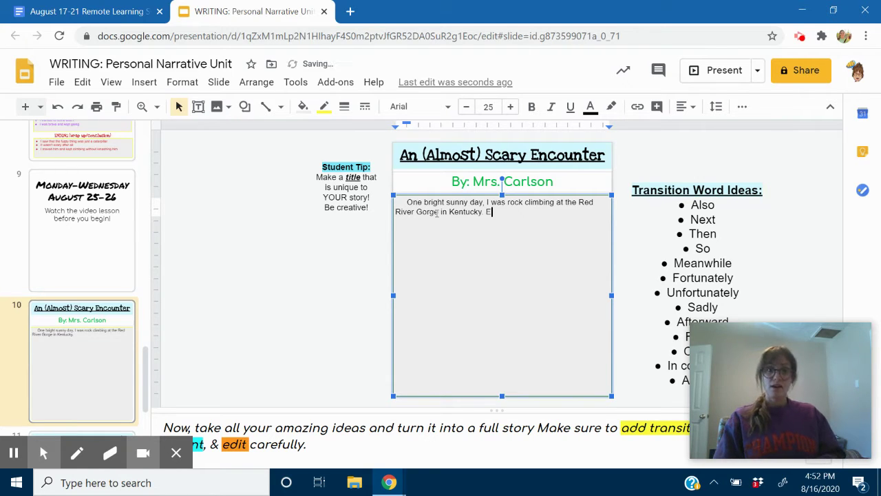
pyautogui.write(' Everything was ')
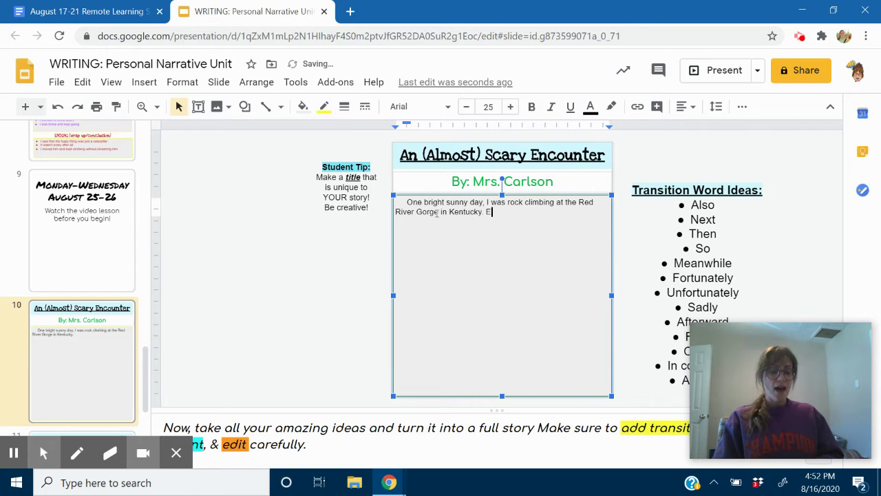
pyautogui.write('wond')
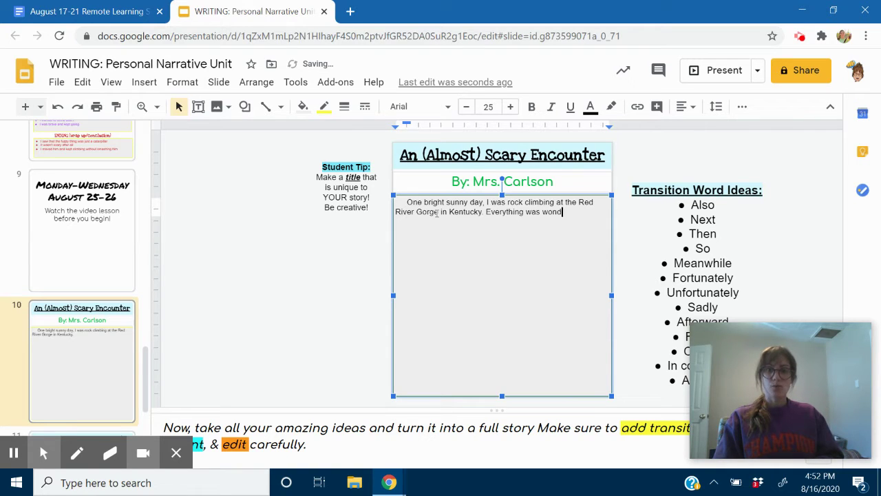
pyautogui.write('erful. The ')
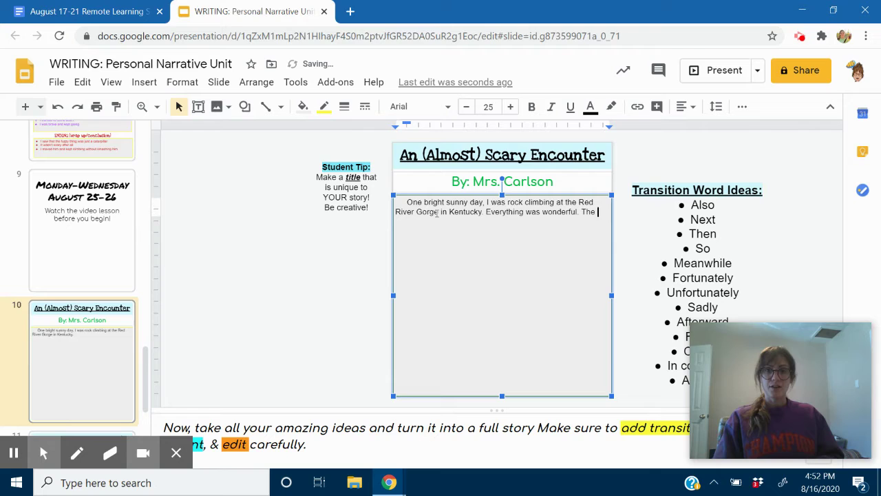
pyautogui.write('sun w')
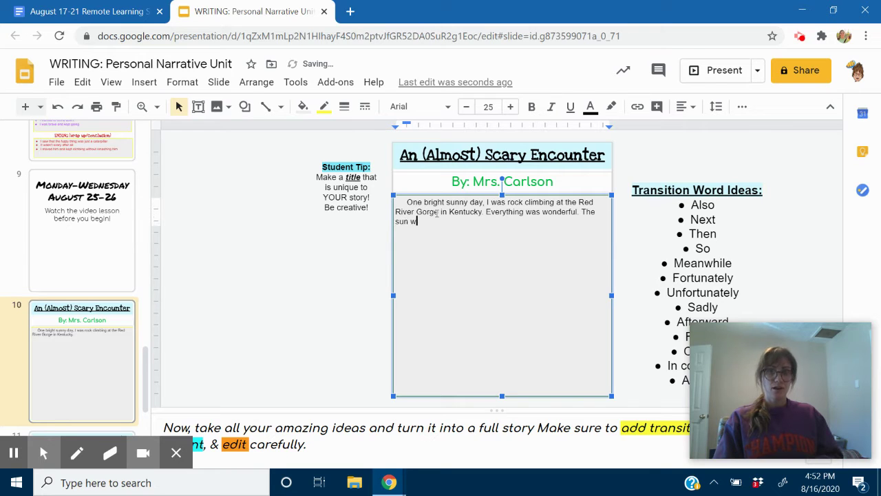
pyautogui.write('as shining')
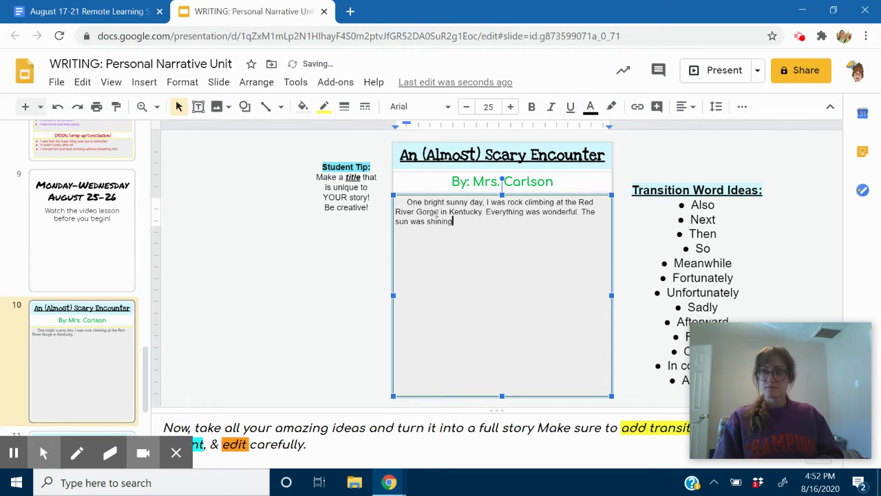
pyautogui.write(', it was ')
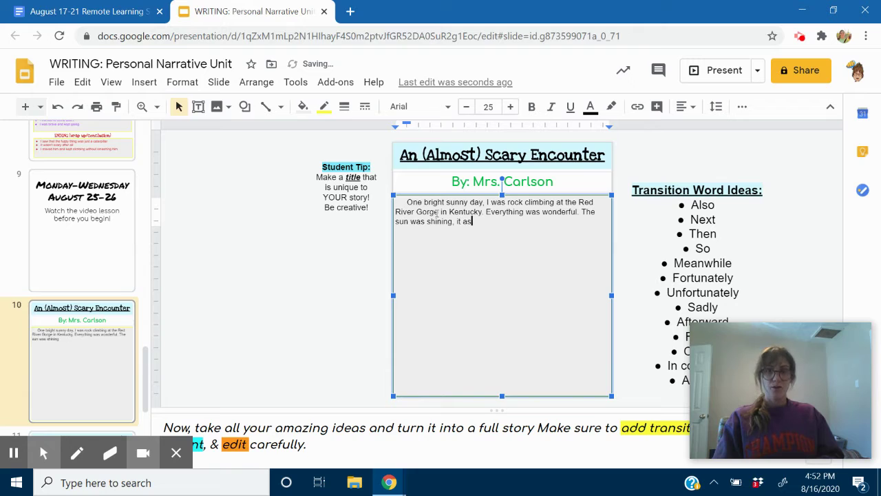
pyautogui.write('sum')
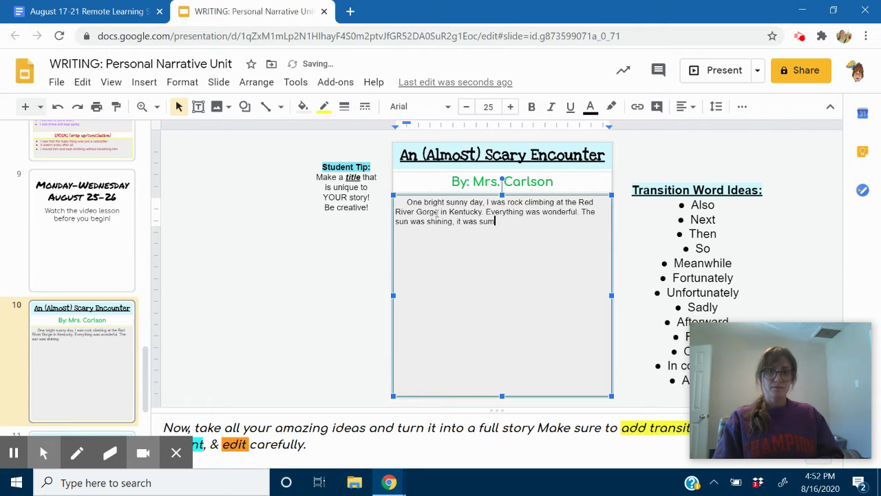
pyautogui.write('mer break, and a')
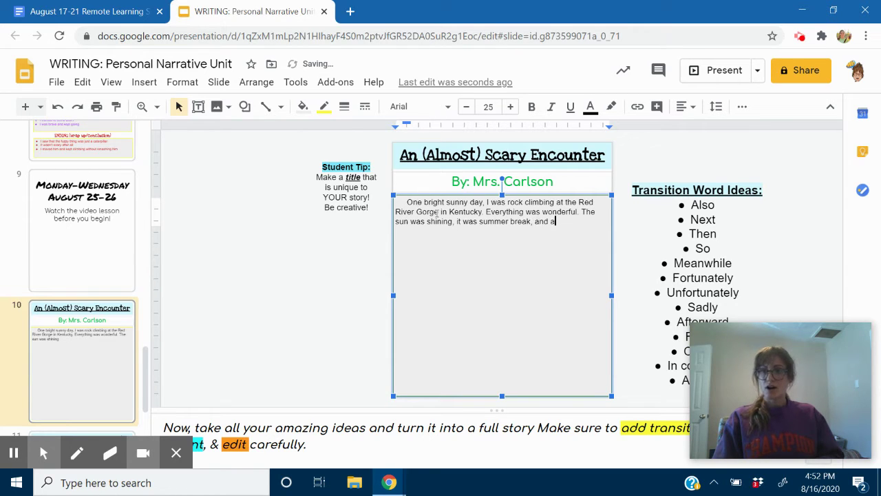
pyautogui.write('ll of my friends were there. ')
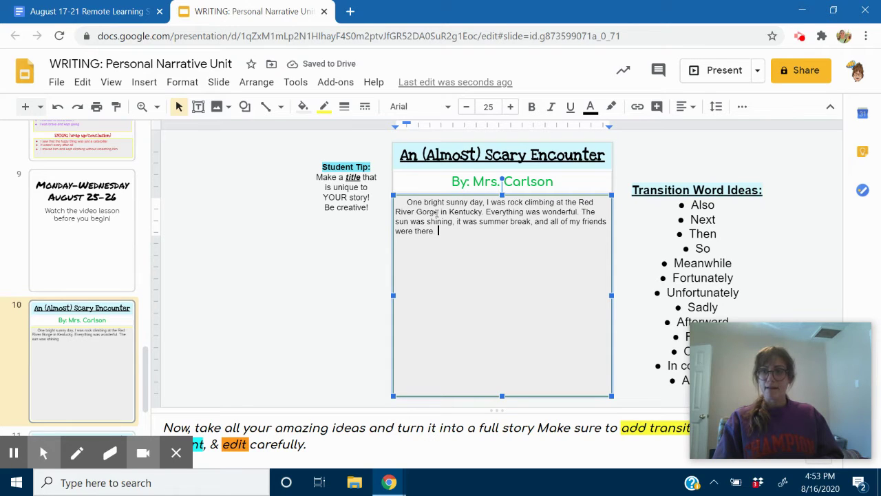
pyautogui.write('It felt like it was about')
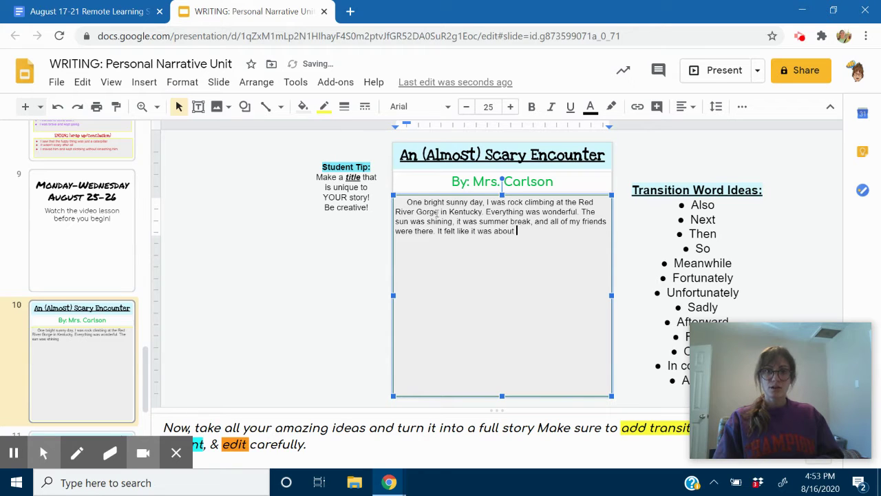
pyautogui.write(' to be the best day every.')
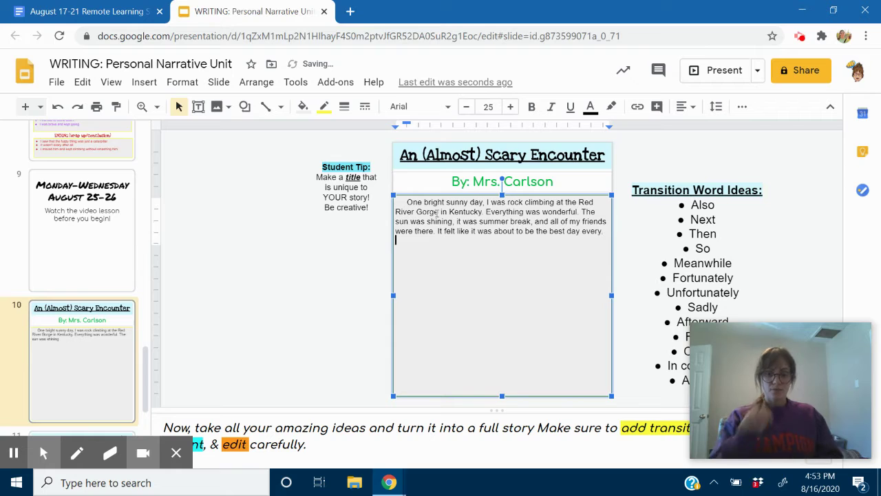
pyautogui.press('BackSpace')
pyautogui.press('BackSpace')
pyautogui.write('.')
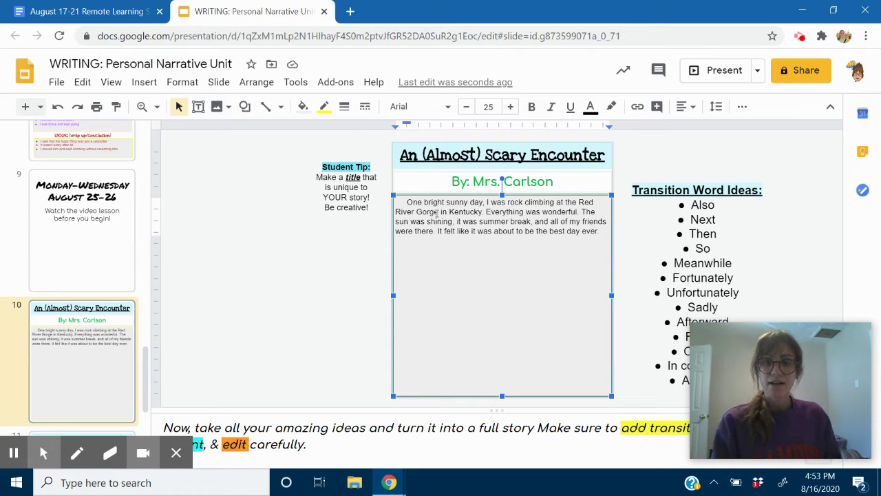
# Add an indented new line after 'ever.' for the second paragraph.
pyautogui.press('Return')
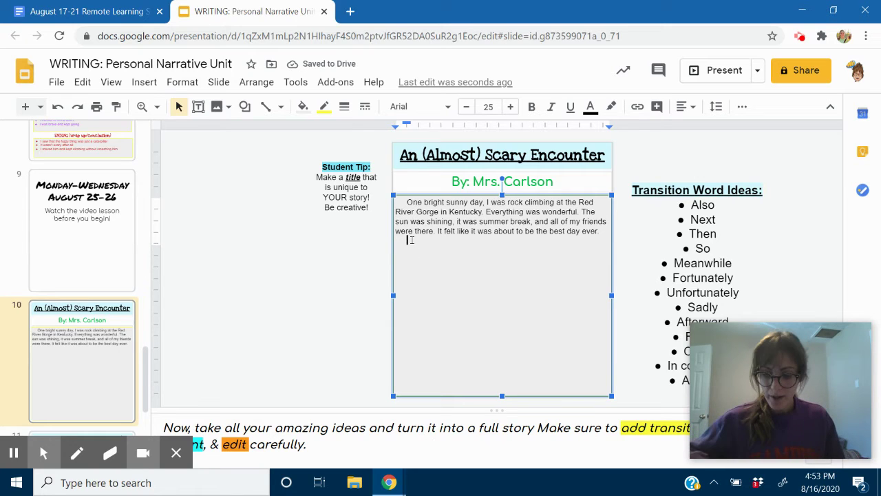
pyautogui.press('Return')
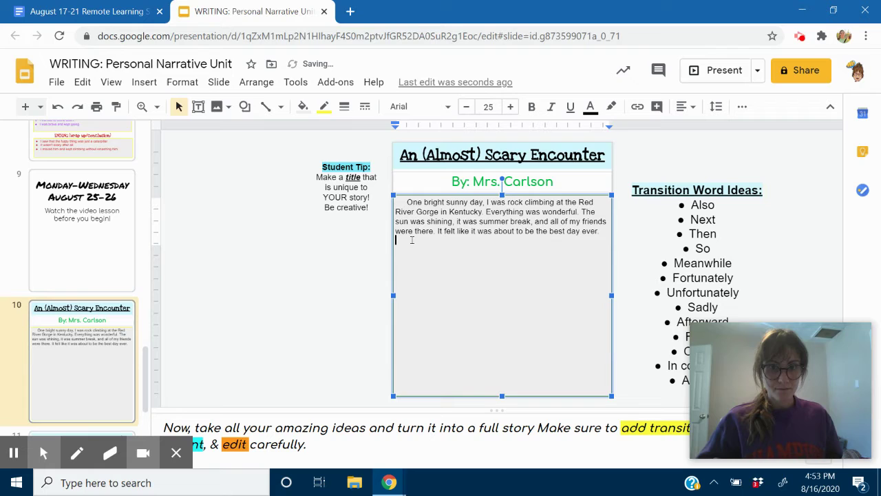
pyautogui.press('Tab')
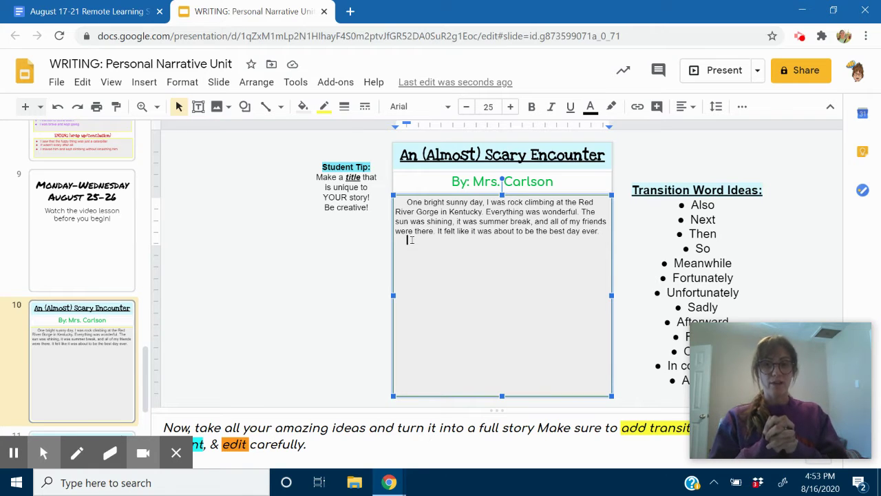
pyautogui.click(102, 158)
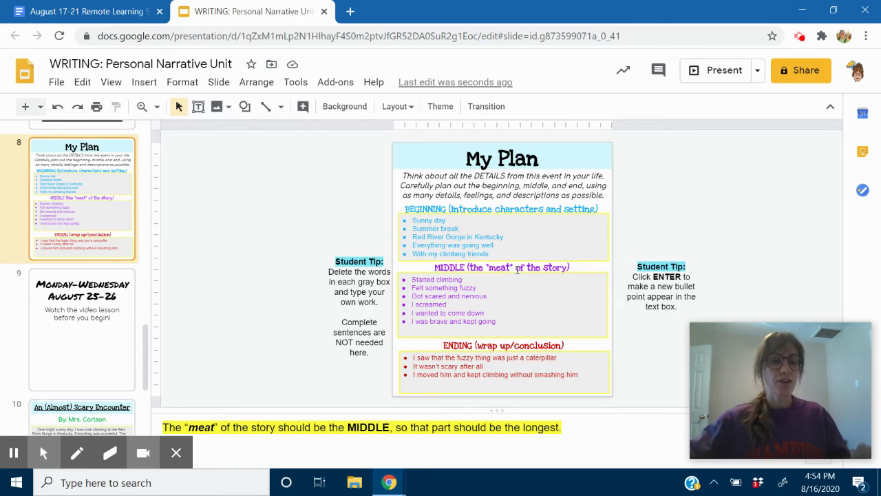
pyautogui.scroll(-3, 69, 220)
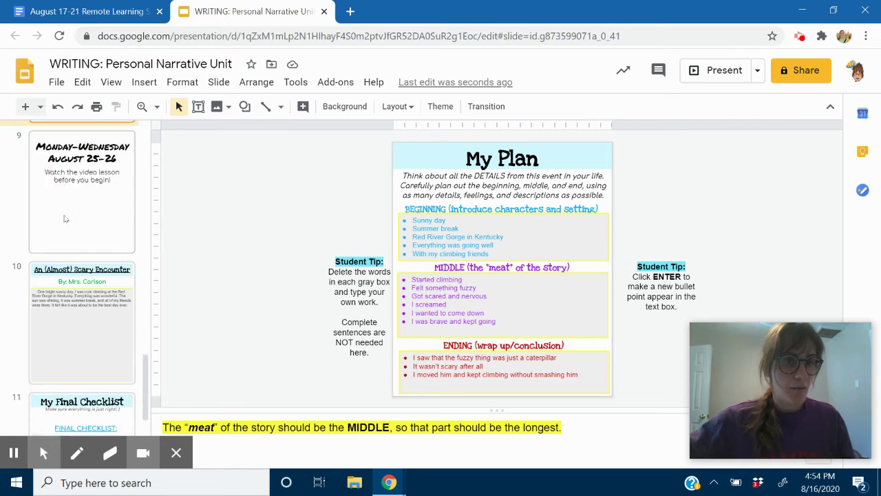
pyautogui.click(78, 238)
pyautogui.click(416, 248)
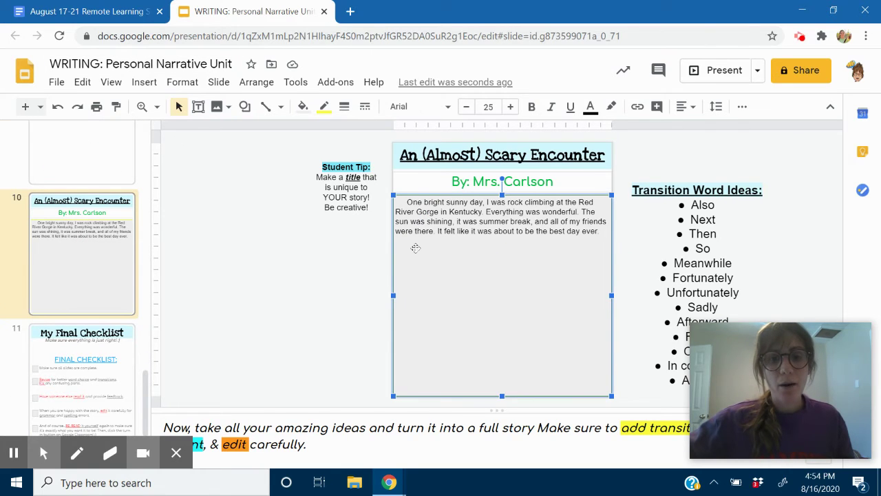
pyautogui.click(422, 245)
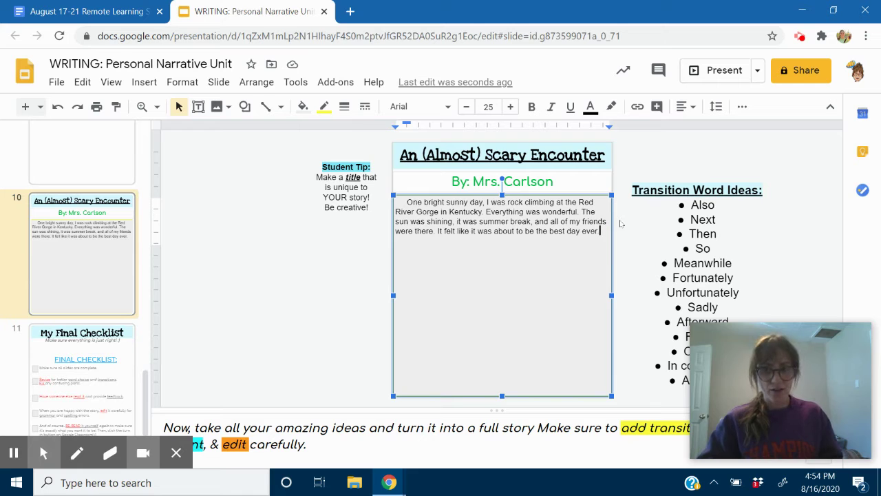
# Begin the second paragraph about eating breakfast and starting the first climb.
pyautogui.hotkey('ctrl', 'p')
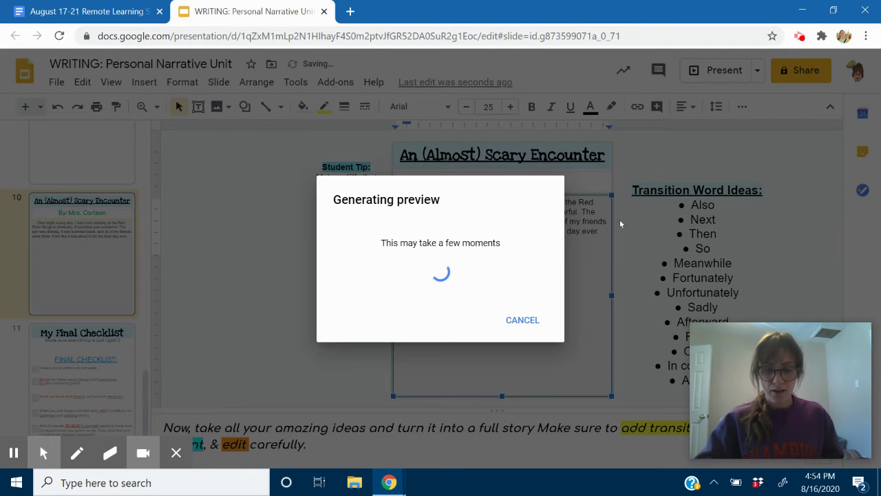
pyautogui.click(524, 320)
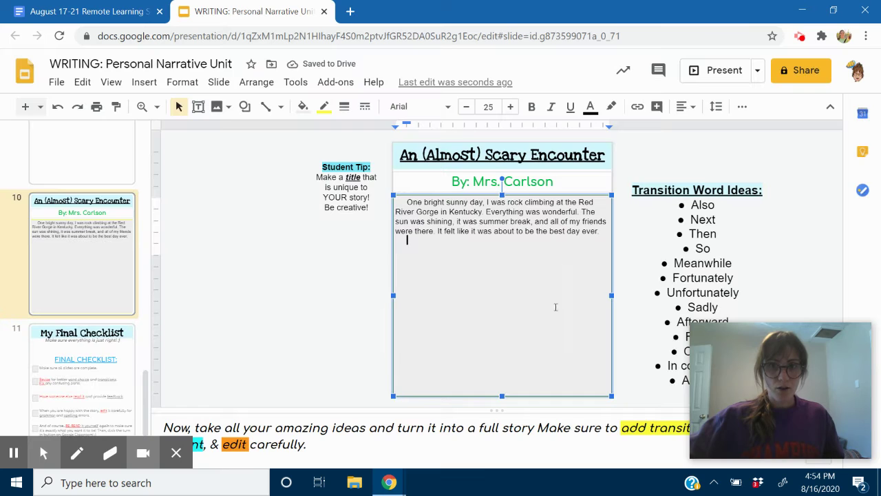
pyautogui.press('Return')
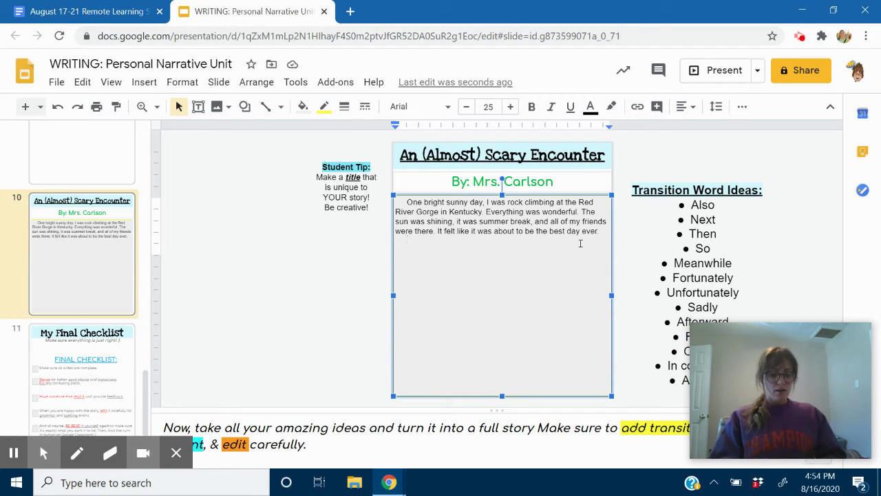
pyautogui.write('After eatin')
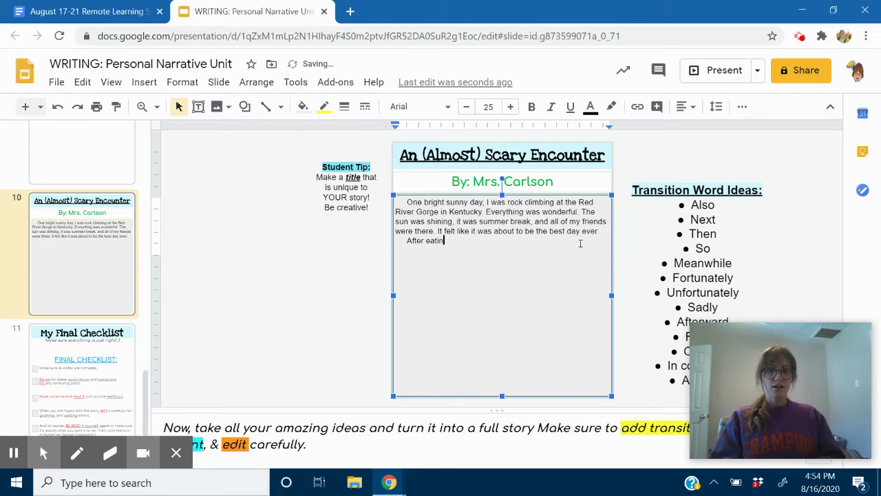
pyautogui.write('g some ggs for ')
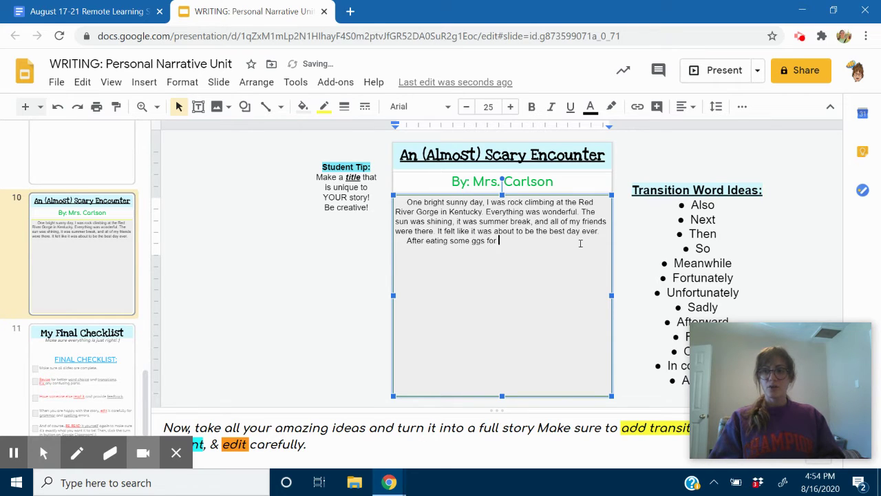
pyautogui.write('breakfast.')
pyautogui.write(' I')
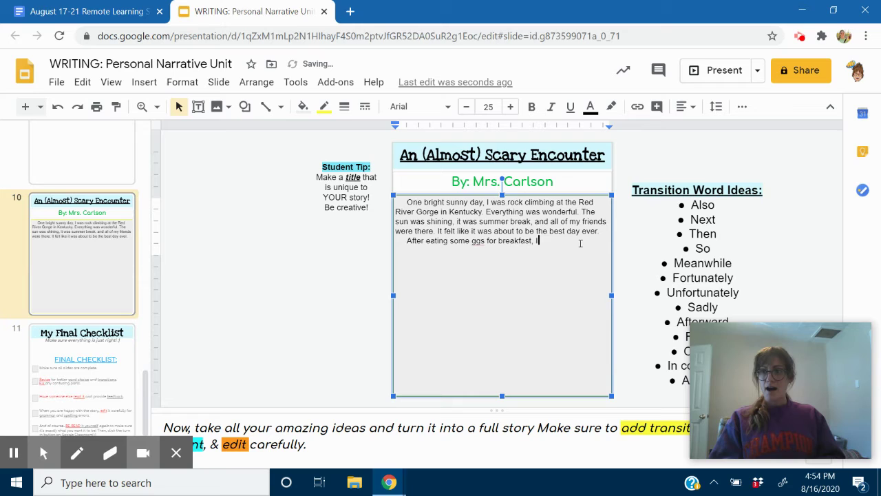
pyautogui.write(' started climb')
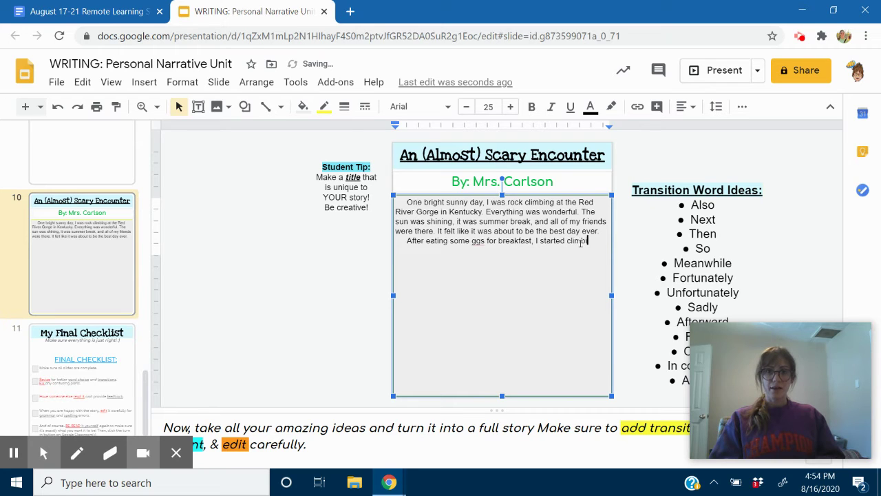
pyautogui.write('ing up')
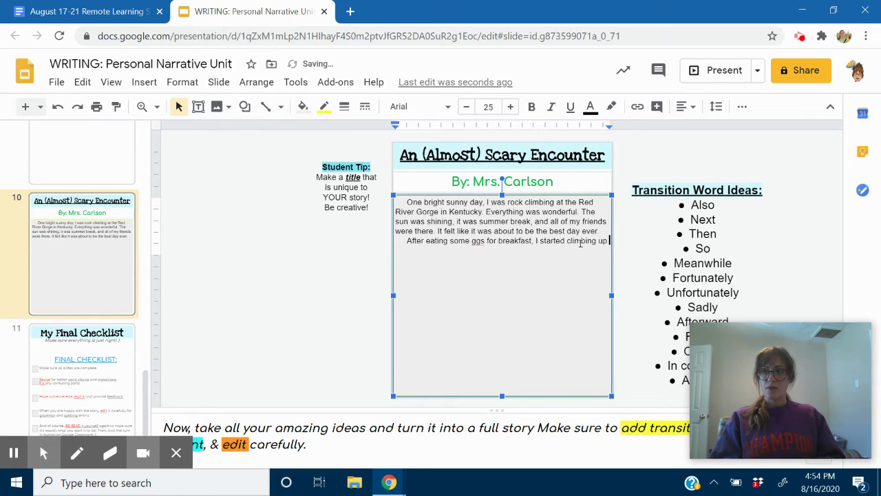
pyautogui.write(' the wall for my first')
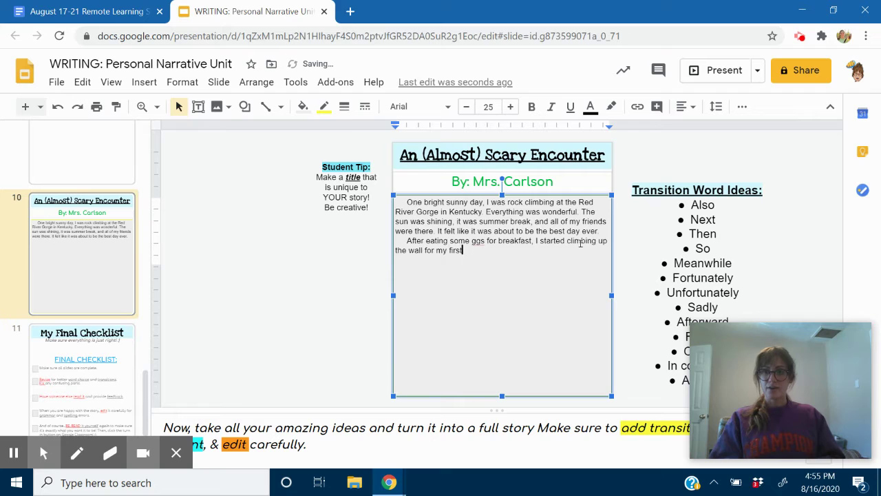
pyautogui.write(' climb ')
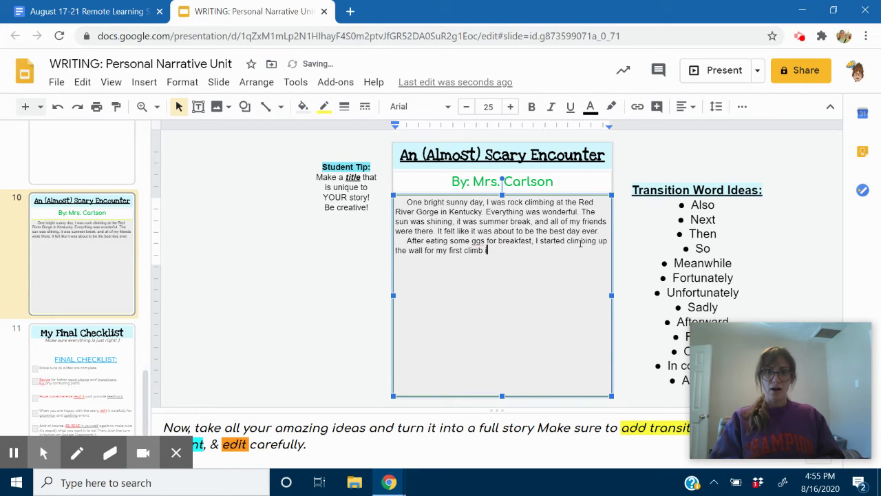
pyautogui.write('of the day.')
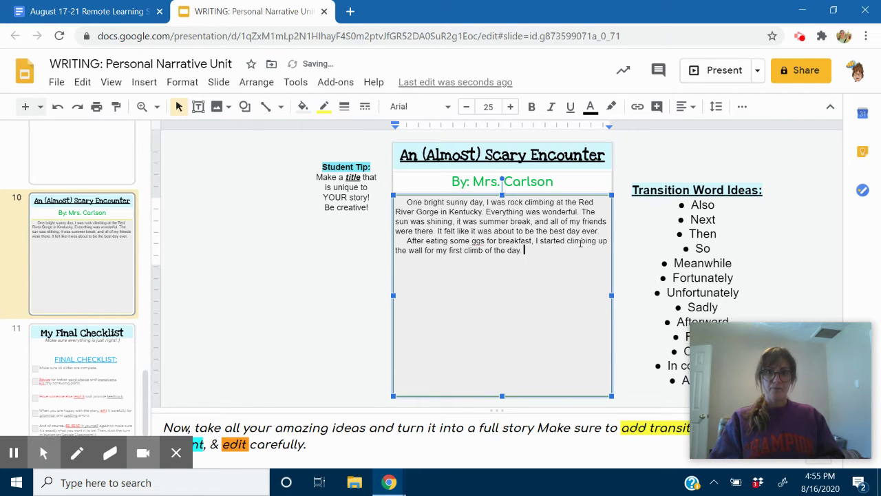
# Correct 'ggs' to 'eggs' and add the climbing higher and breathing heavily sentences.
pyautogui.click(471, 242)
pyautogui.write('e')
pyautogui.click(541, 252)
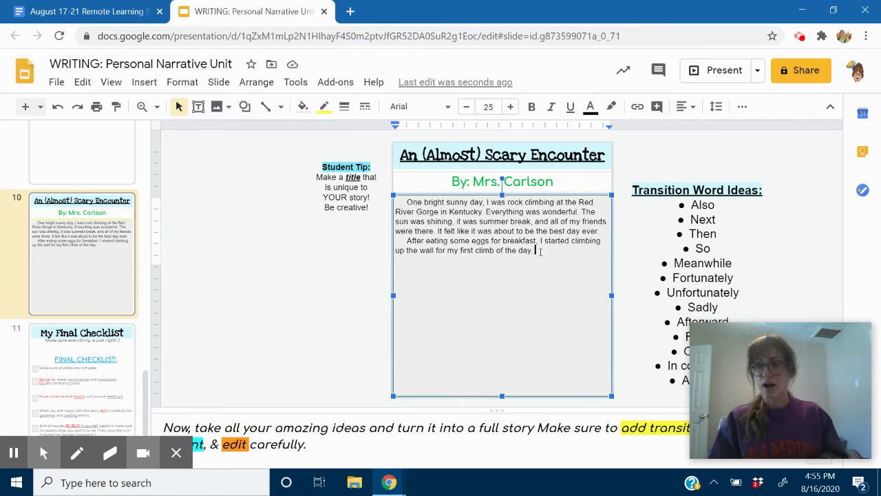
pyautogui.write('I climb')
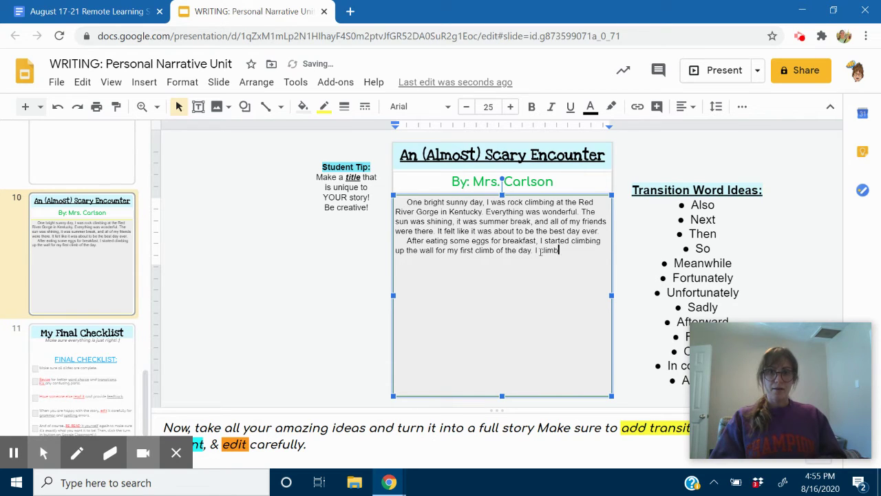
pyautogui.write('ed up and up, ')
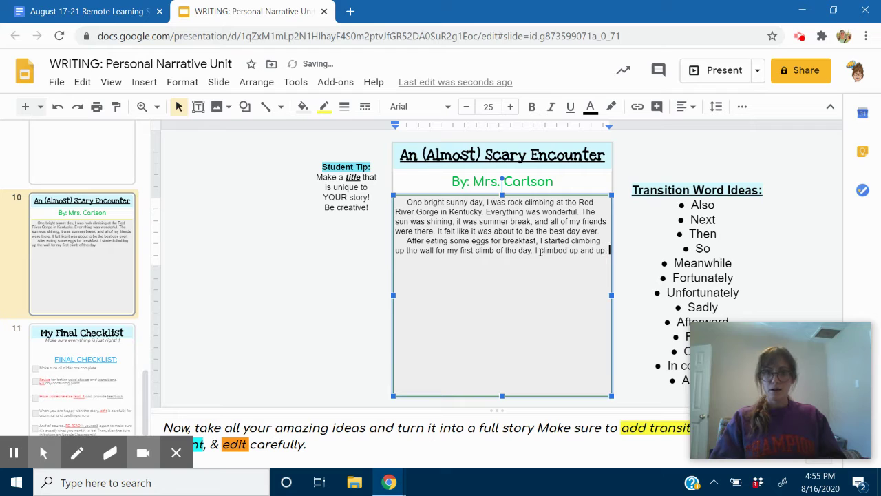
pyautogui.write('higher and higher. ')
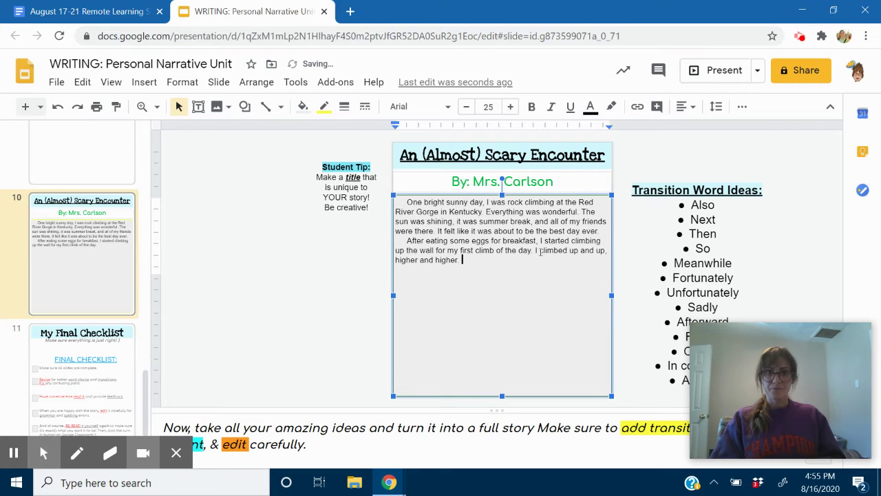
pyautogui.write('As I')
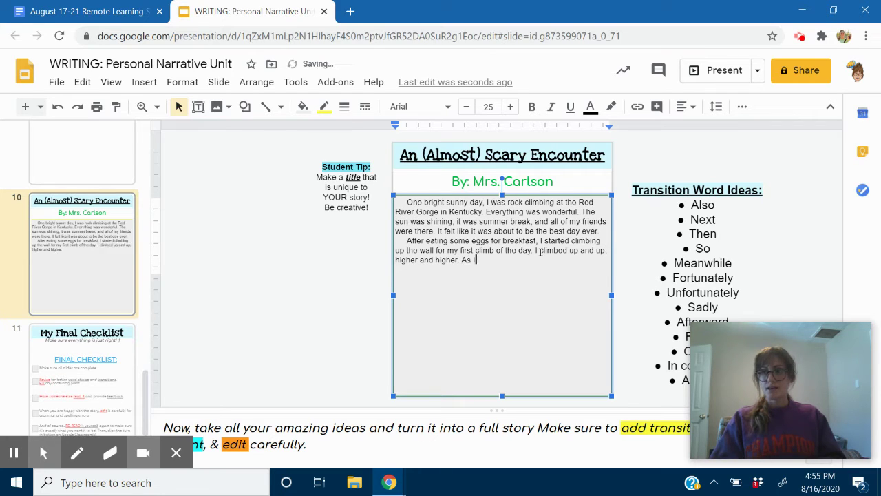
pyautogui.write(' was climbing, ')
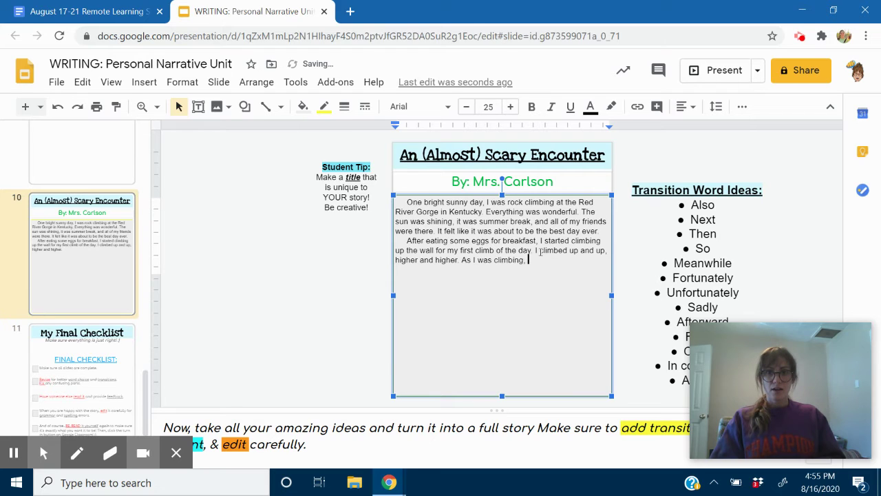
pyautogui.write('I was breakthing ')
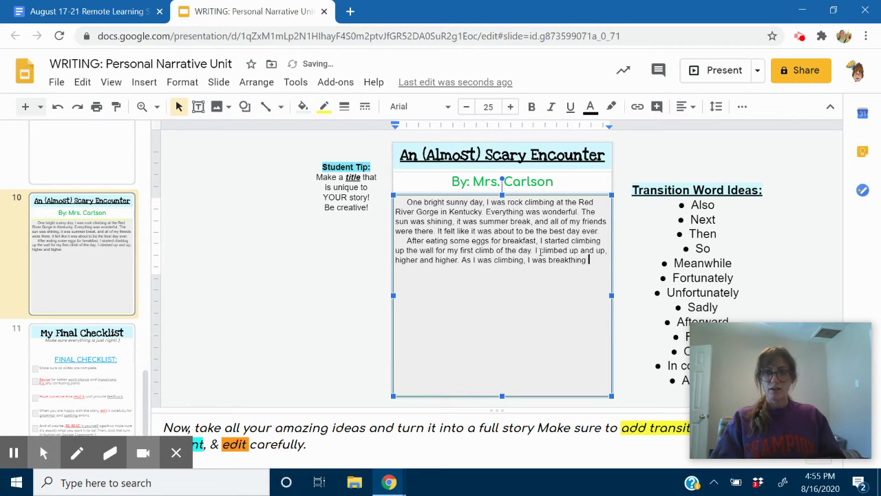
pyautogui.write('heavily.')
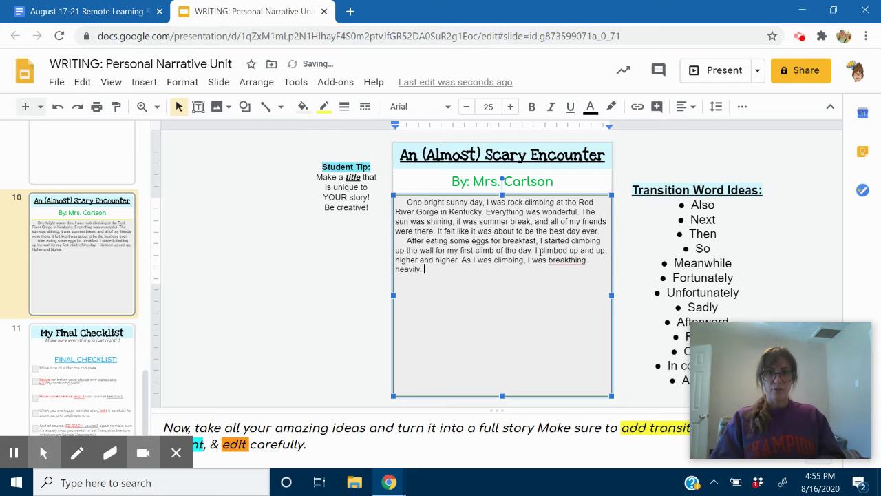
# Replace 'breakthing' with the spelling suggestion 'breathing'.
pyautogui.click(564, 262)
pyautogui.rightClick(564, 262)
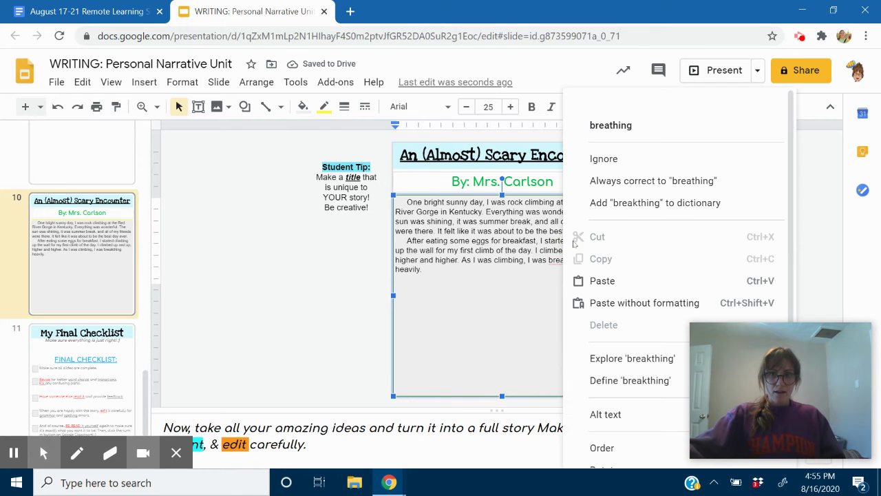
pyautogui.click(561, 263)
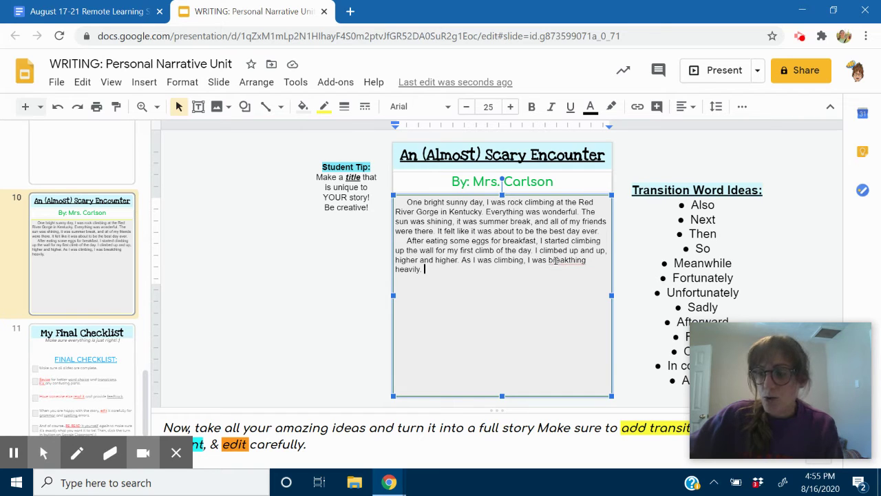
pyautogui.rightClick(555, 260)
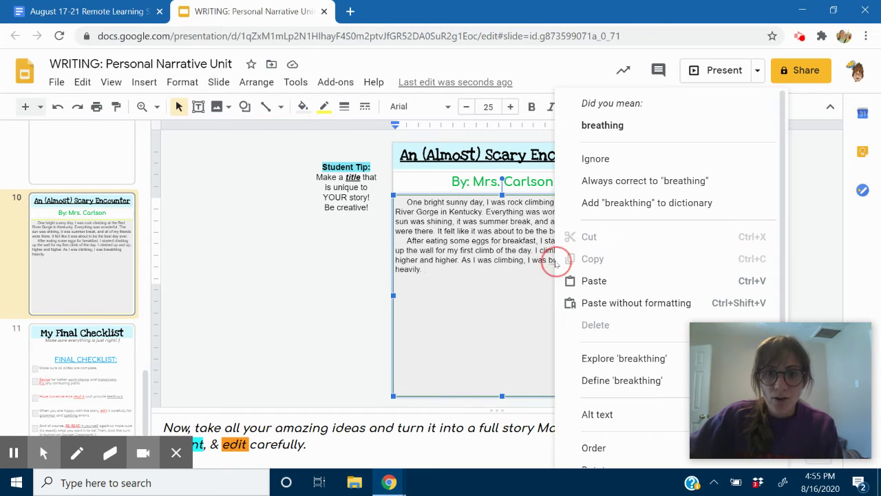
pyautogui.click(604, 126)
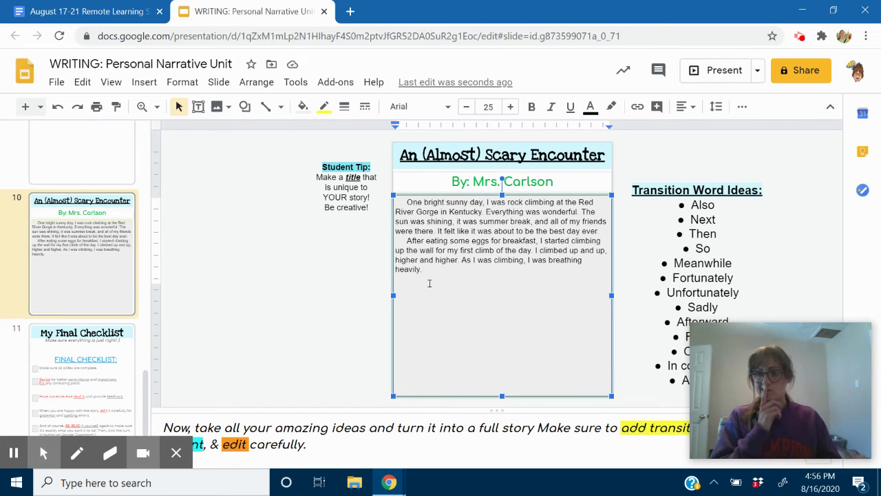
# Add the sentences about reaching the last hand hold and touching something FUZZY.
pyautogui.write('I wa')
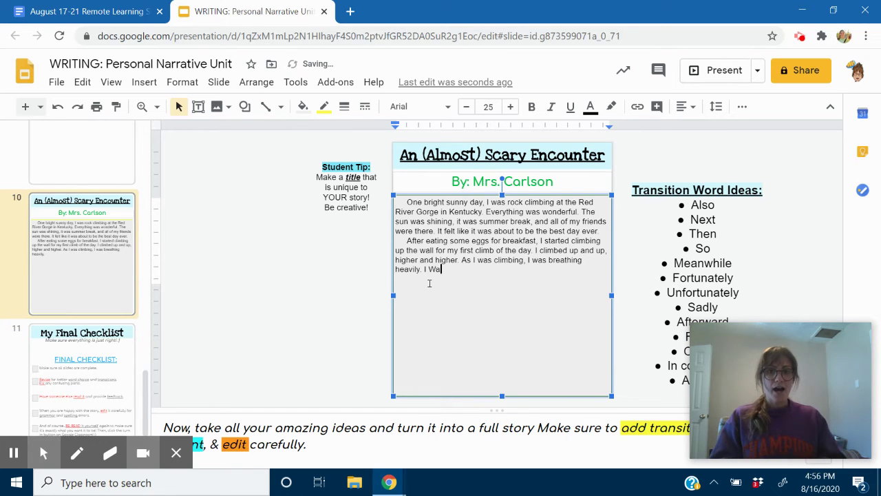
pyautogui.write('s getting')
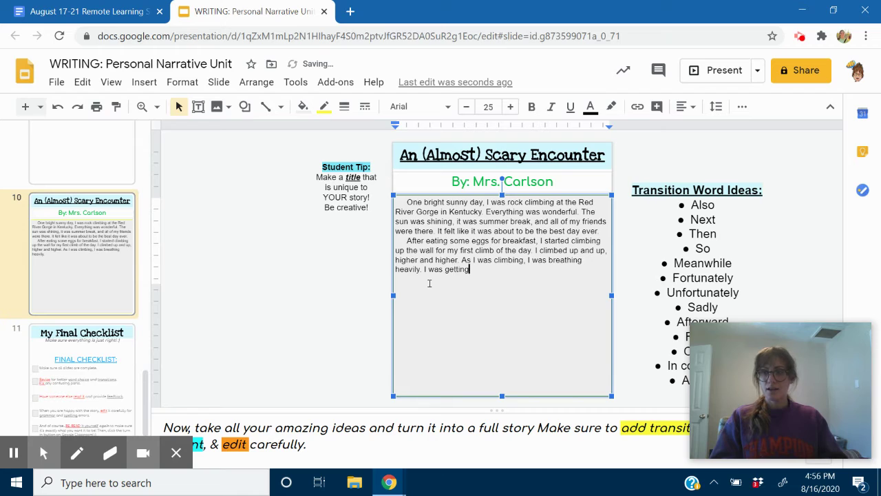
pyautogui.write(' tired, bu')
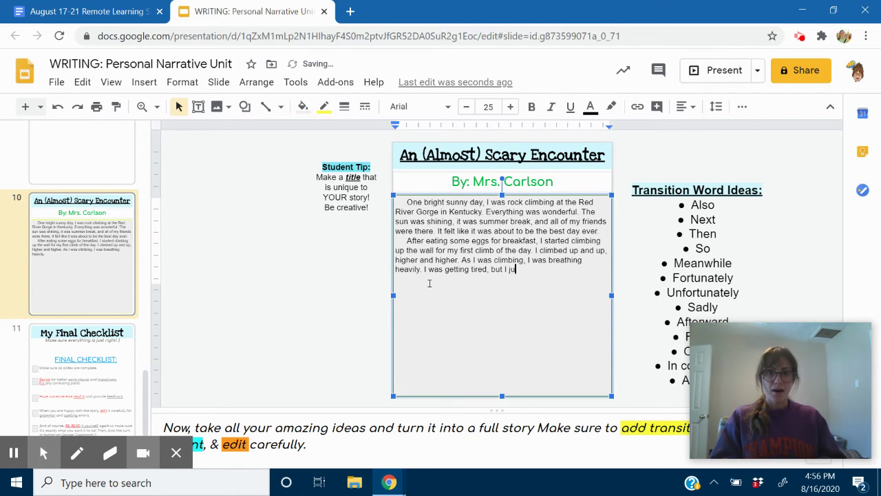
pyautogui.write('t I kept going')
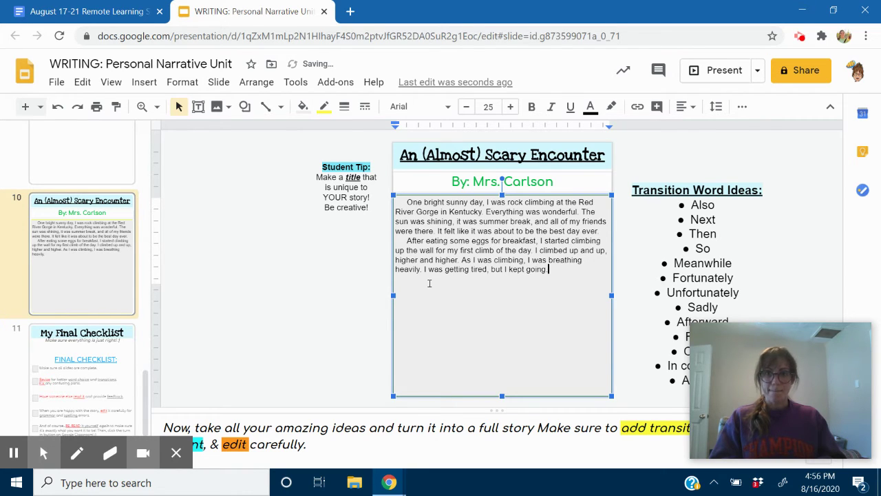
pyautogui.write('. Right was I a')
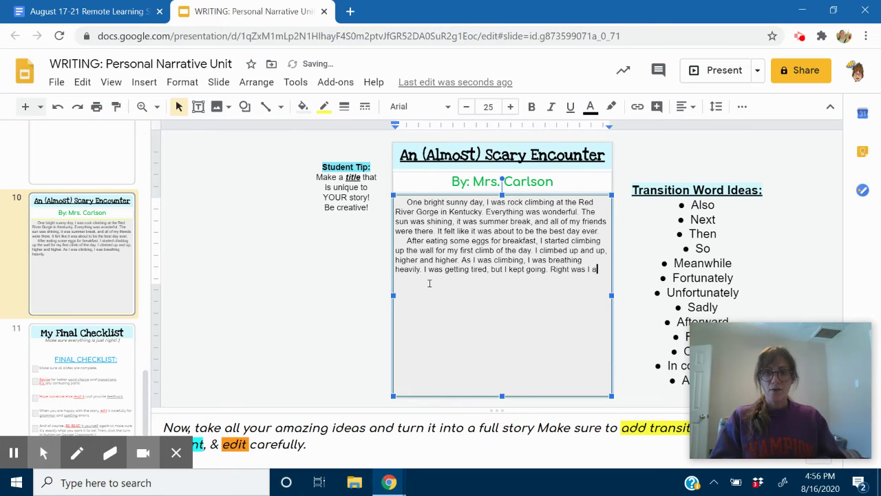
pyautogui.press('BackSpace')
pyautogui.write('was about ')
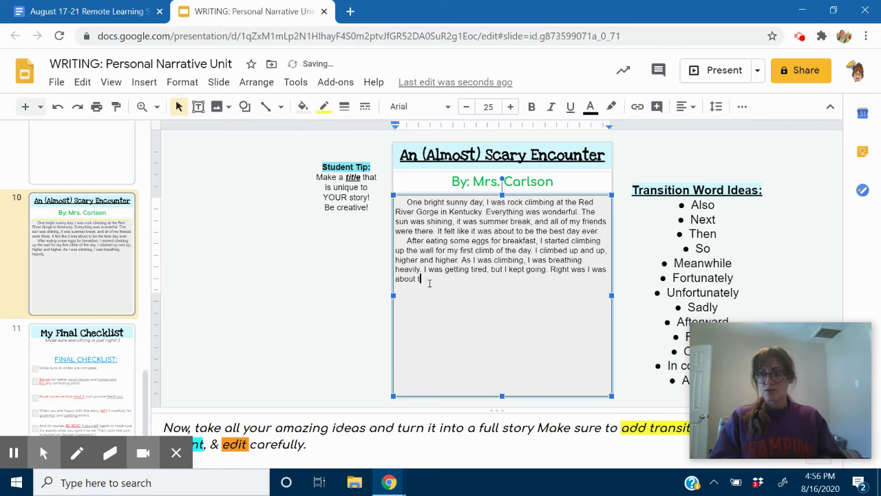
pyautogui.write('to reach the very last hand ho')
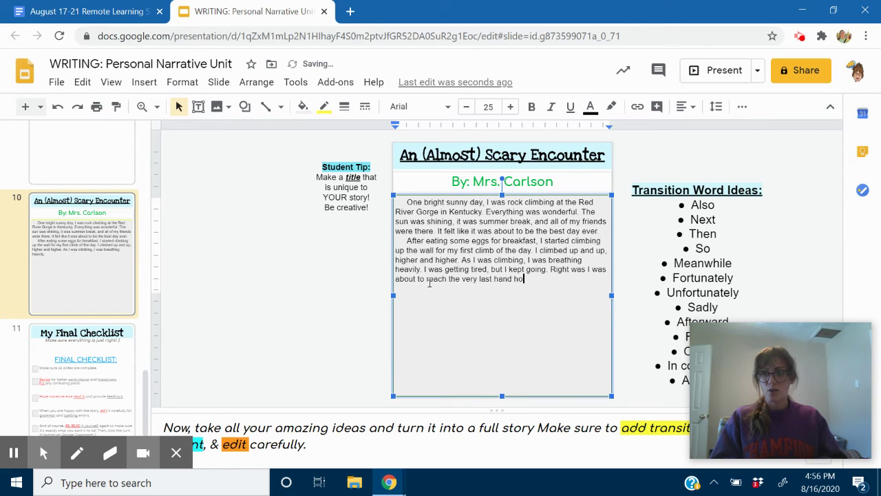
pyautogui.write('ld on my climb.')
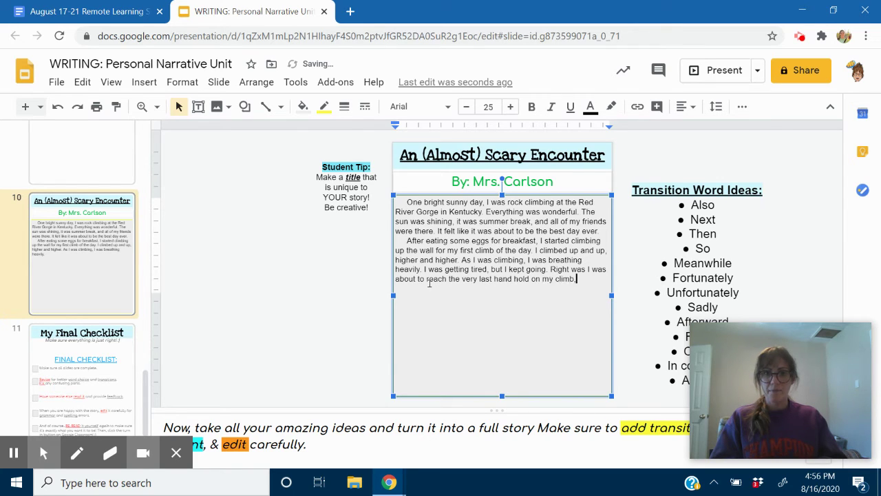
pyautogui.write(' I toigh')
pyautogui.press('BackSpace')
pyautogui.press('BackSpace')
pyautogui.write('uc')
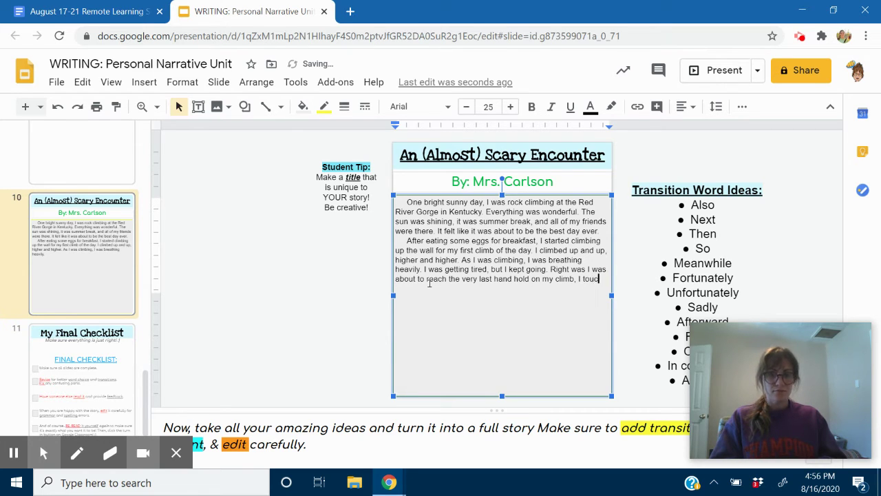
pyautogui.write('hed something F')
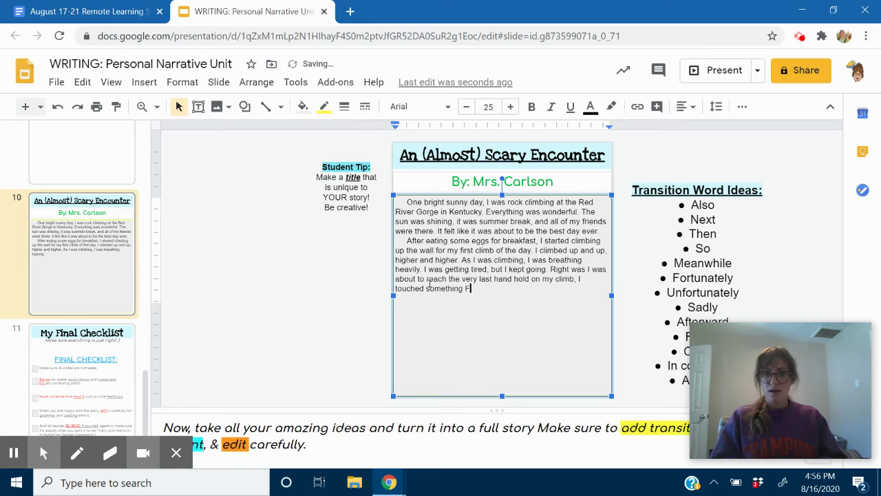
pyautogui.write('UZZY!')
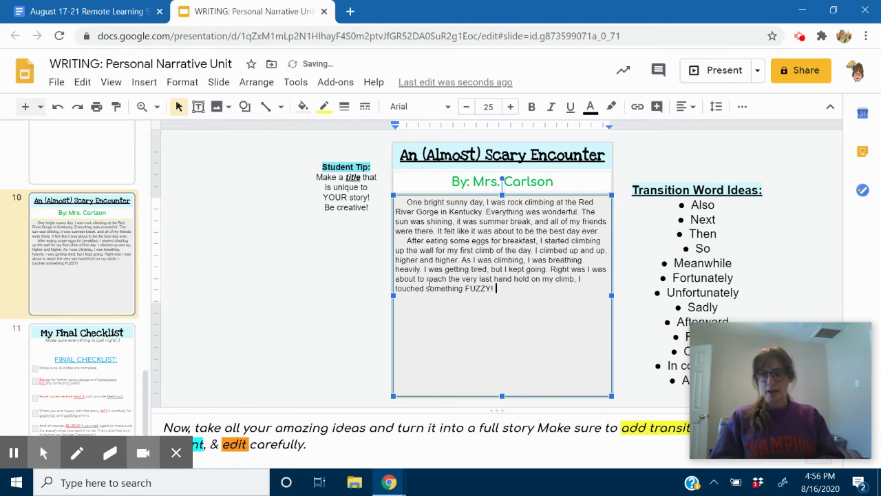
# Add the scream, friends looking up, and the 'My hand touched something fuzzy!' quote.
pyautogui.write('I scream')
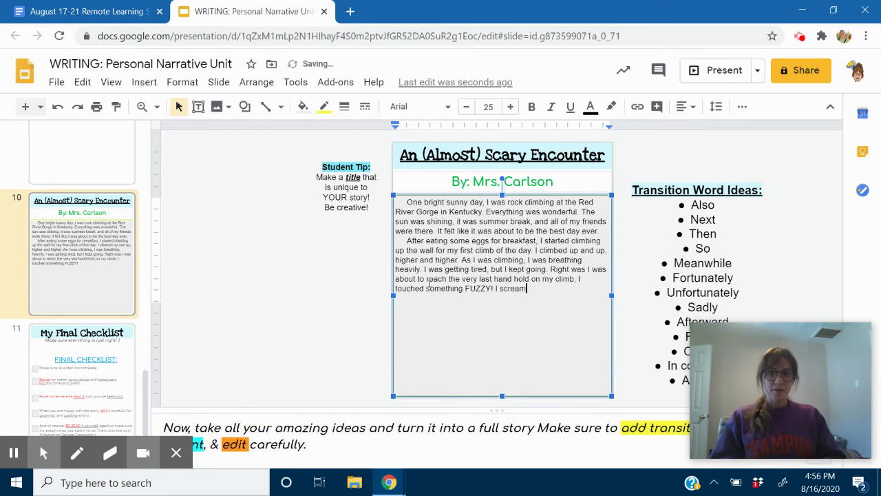
pyautogui.write('ed "AHHHHH')
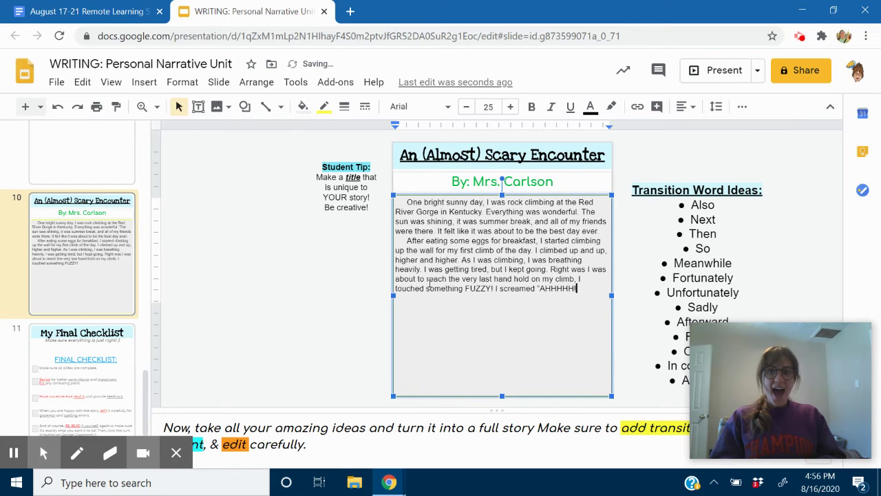
pyautogui.write('!" and ')
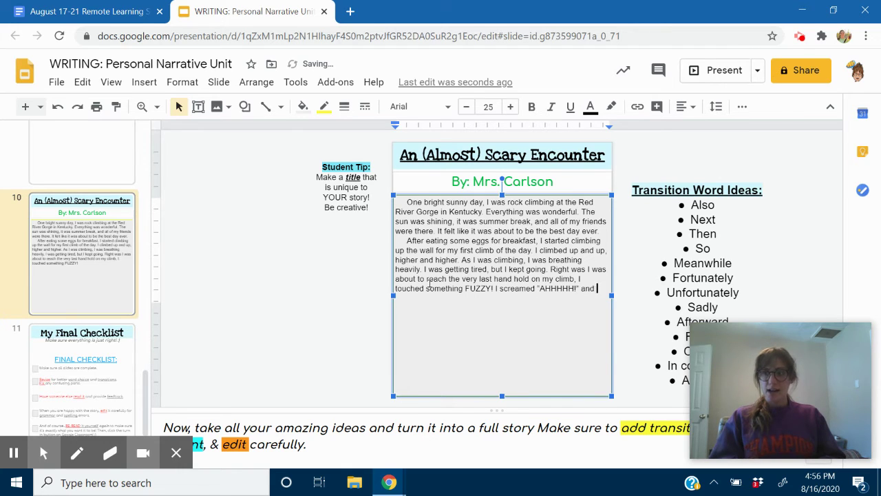
pyautogui.write('all of m')
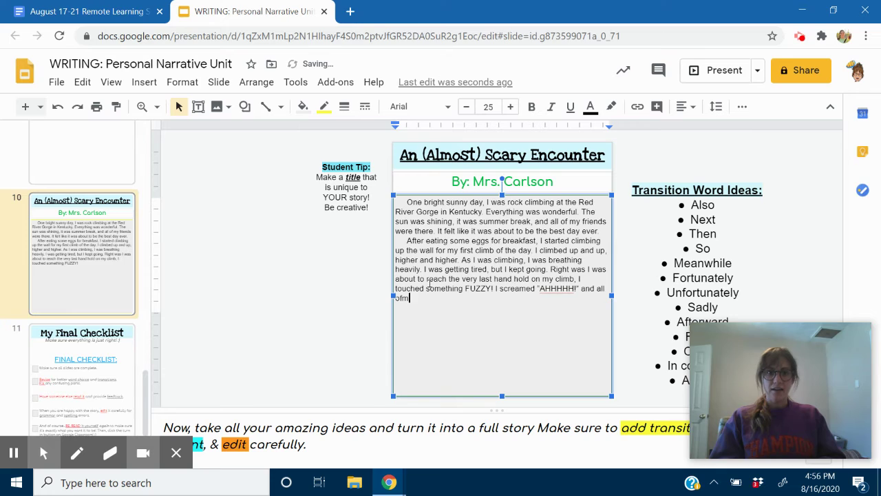
pyautogui.press('BackSpace')
pyautogui.write('my fr')
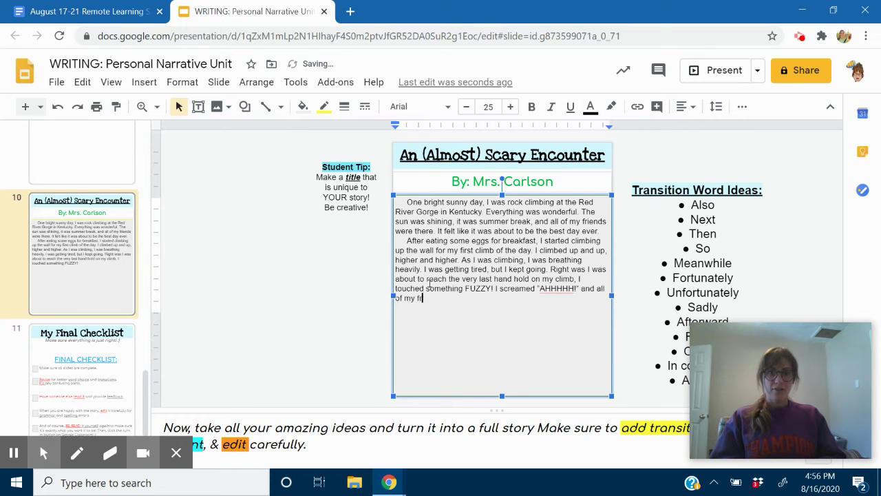
pyautogui.write('iends ')
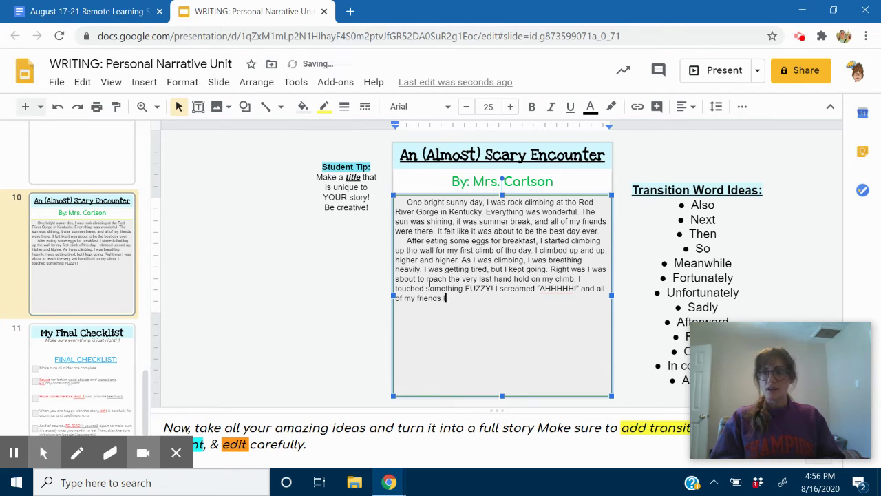
pyautogui.write('looked')
pyautogui.write('to see w')
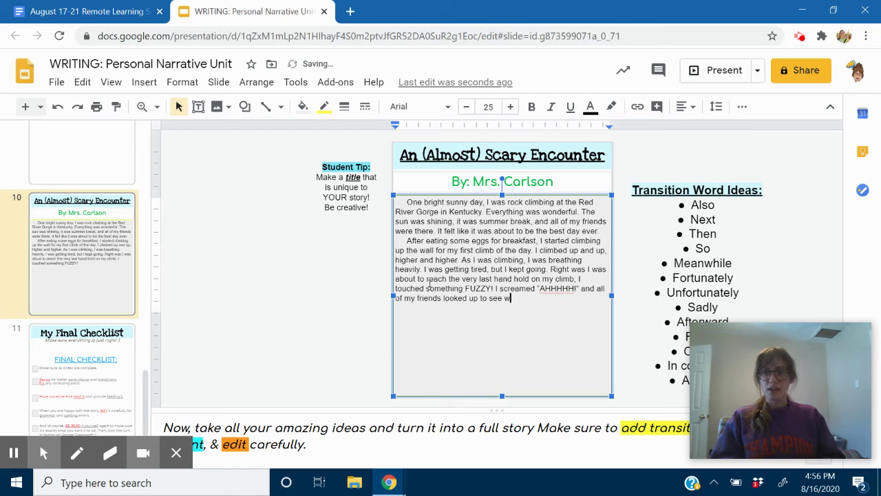
pyautogui.write('hat was the the matter')
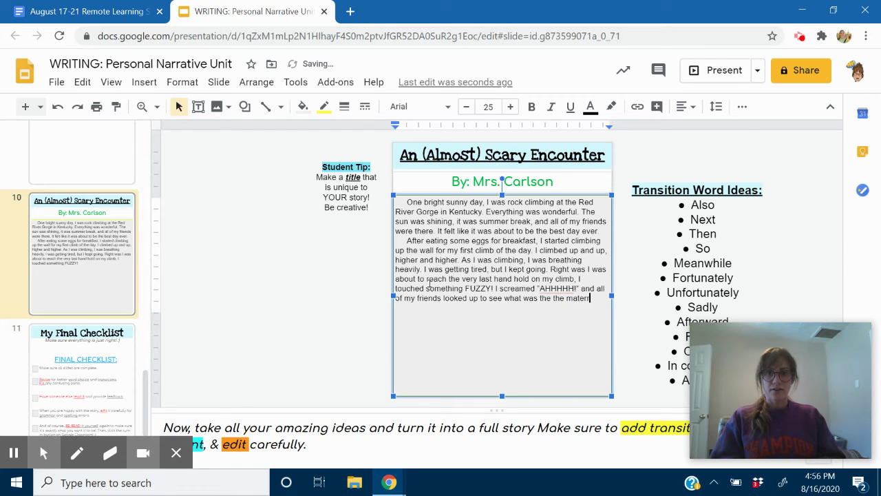
pyautogui.write('.')
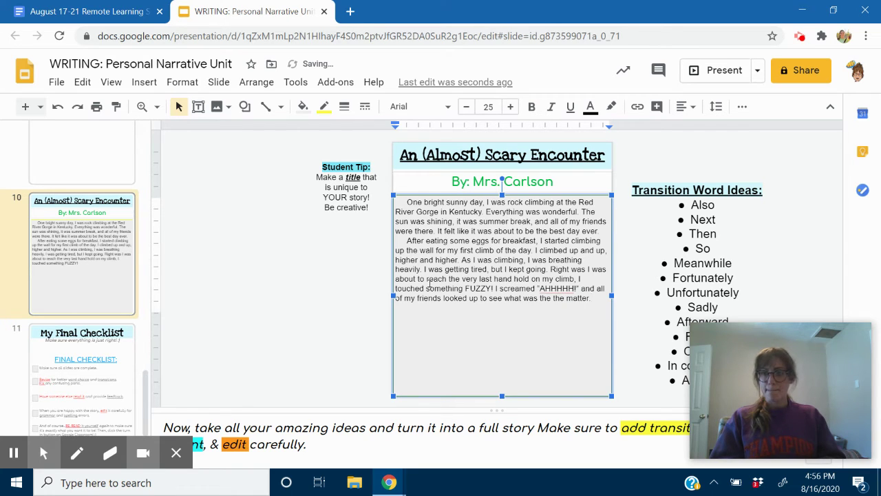
pyautogui.write(' "M')
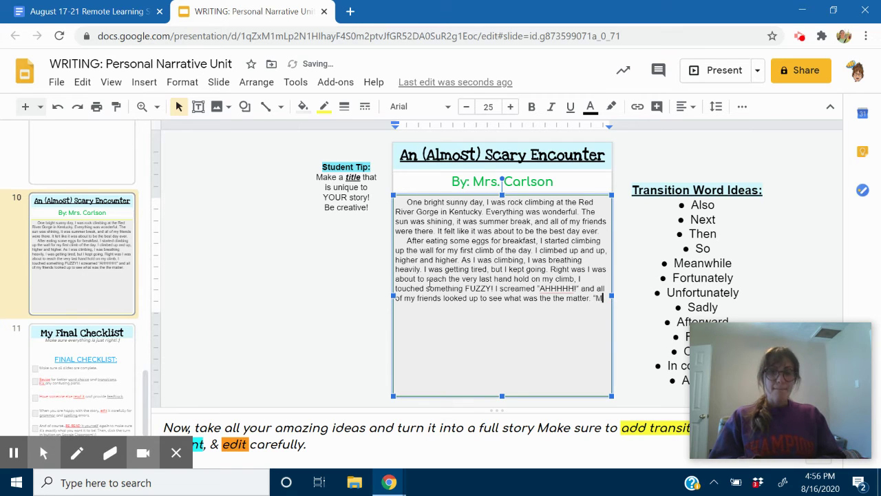
pyautogui.write('y hand touche')
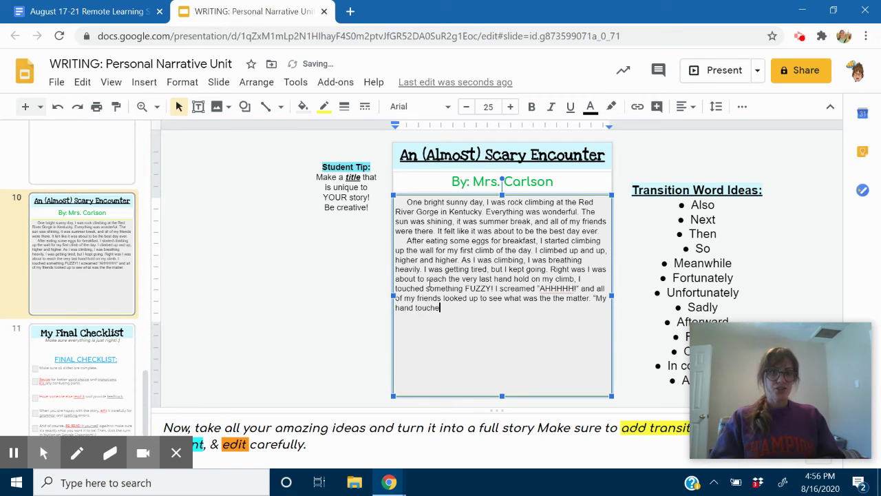
pyautogui.write('d something fuzzy!" ')
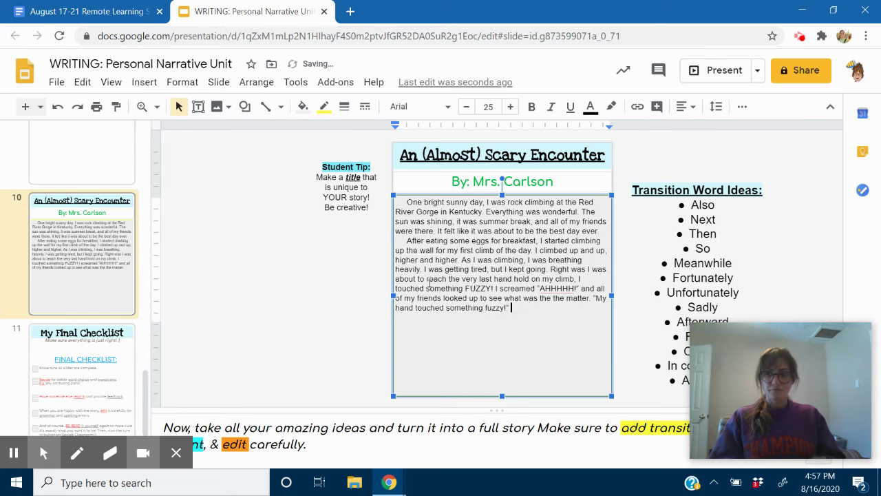
pyautogui.write('I')
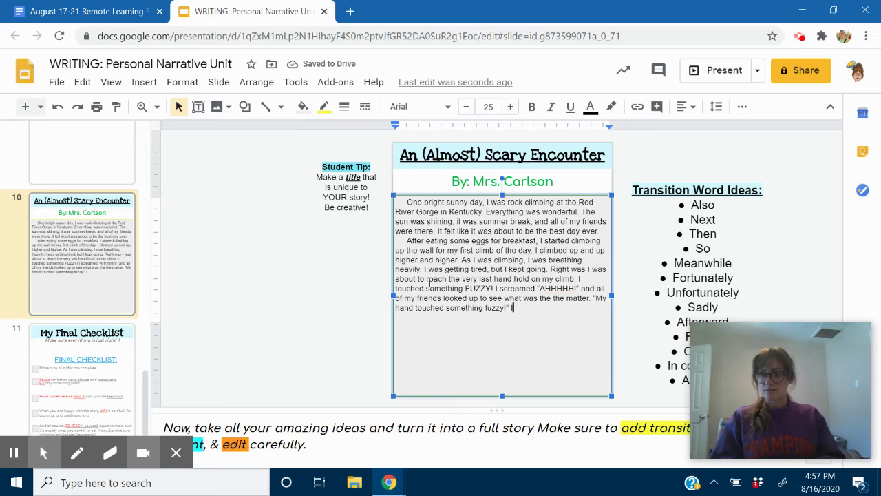
pyautogui.write(' sai')
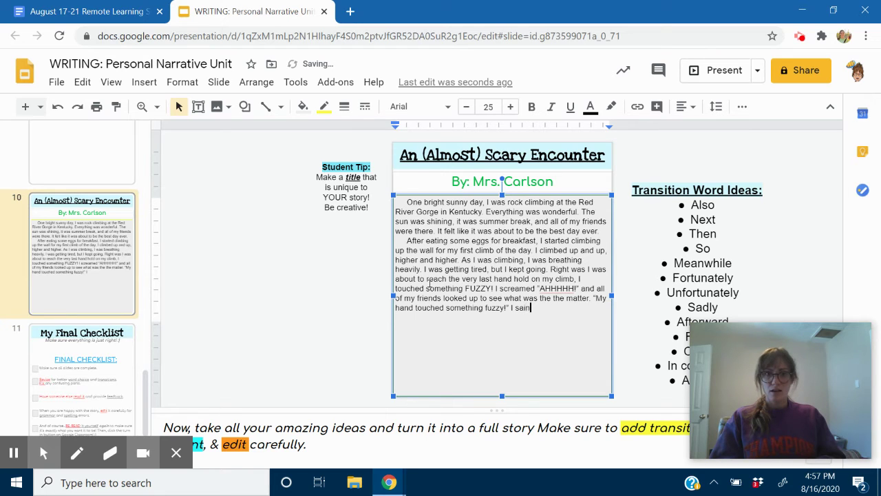
pyautogui.write('d to my firends.')
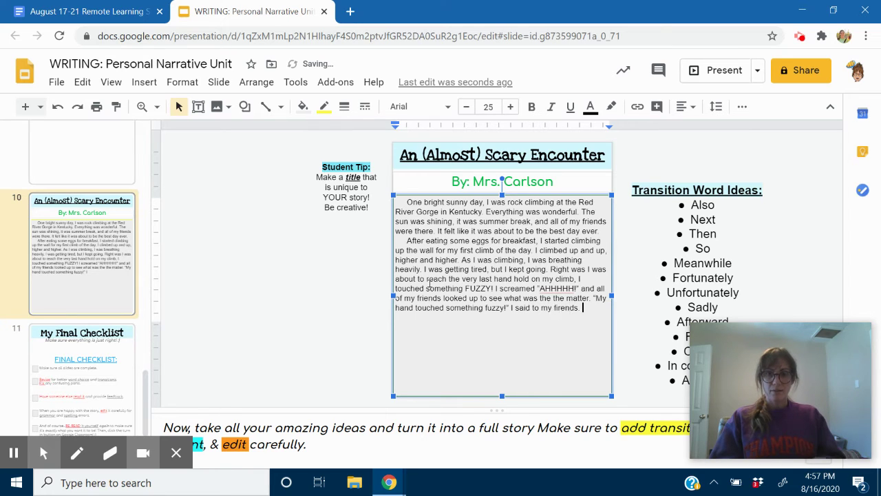
pyautogui.press('BackSpace')
pyautogui.press('BackSpace')
pyautogui.press('BackSpace')
pyautogui.press('BackSpace')
pyautogui.press('BackSpace')
pyautogui.write('rien')
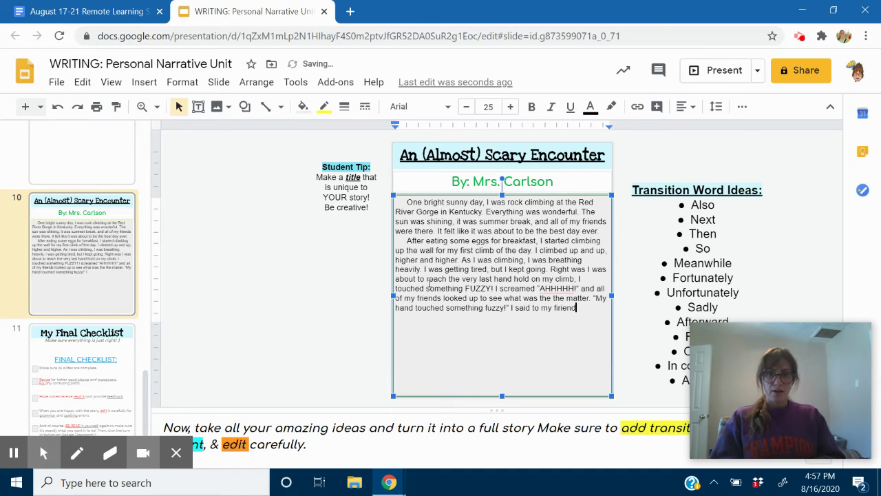
pyautogui.press('BackSpace')
pyautogui.press('BackSpace')
pyautogui.press('BackSpace')
pyautogui.press('BackSpace')
pyautogui.press('BackSpace')
pyautogui.write('riends below.')
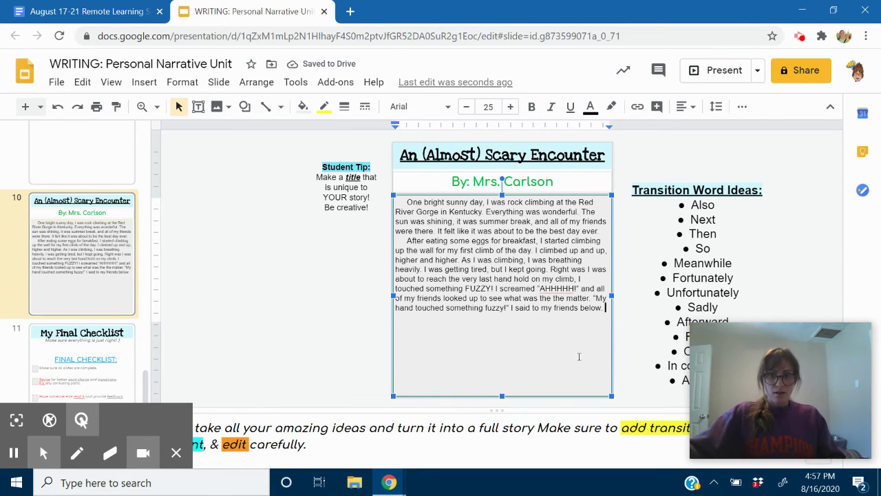
# Add the sentences about almost coming down, taking a deep breath, and climbing on.
pyautogui.click(605, 307)
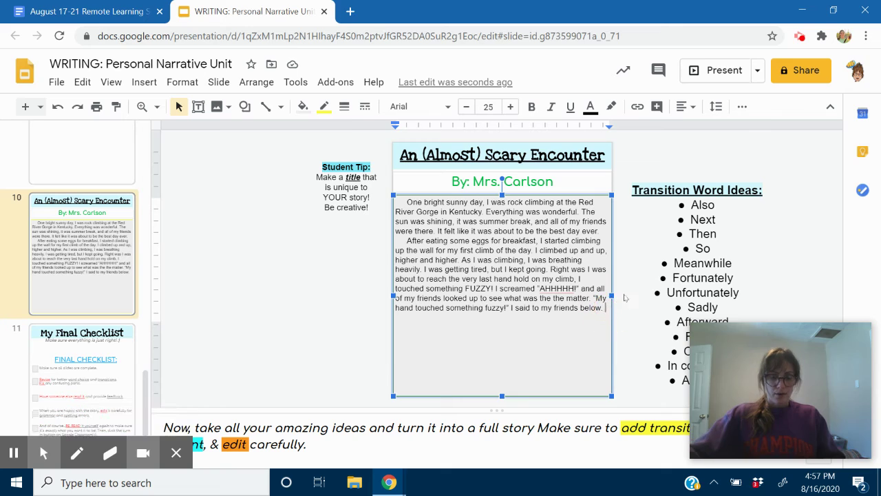
pyautogui.write('I was so sca')
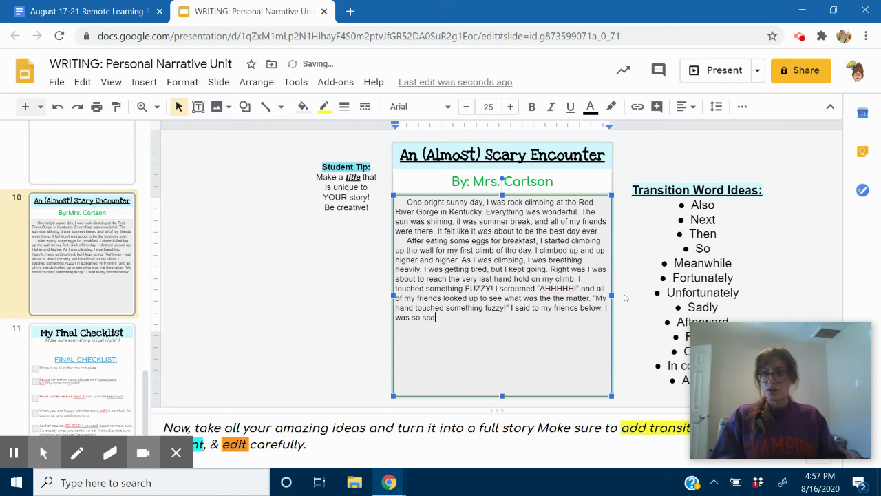
pyautogui.write('red that I al')
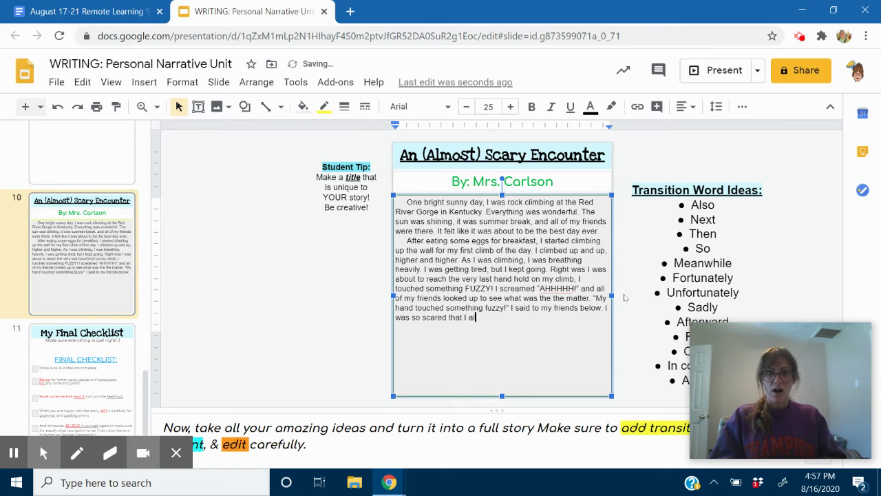
pyautogui.write('most kep')
pyautogui.press('BackSpace')
pyautogui.press('BackSpace')
pyautogui.press('BackSpace')
pyautogui.write('wanted to come ')
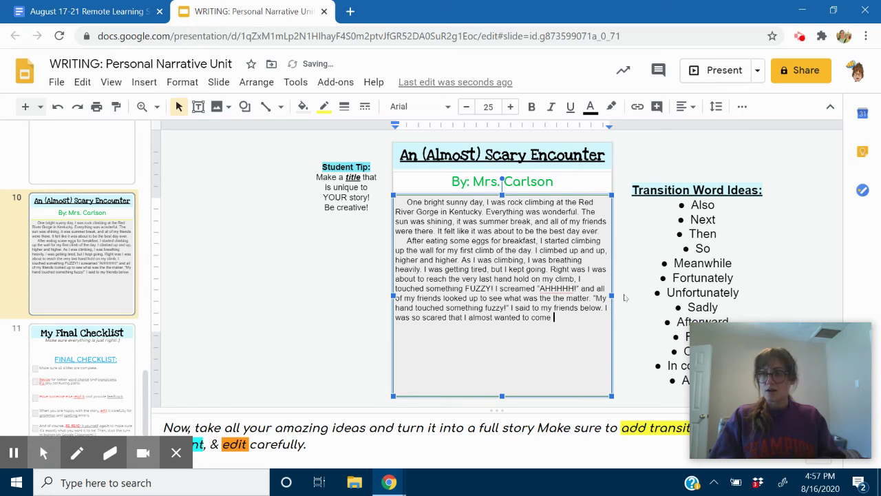
pyautogui.write('down. ')
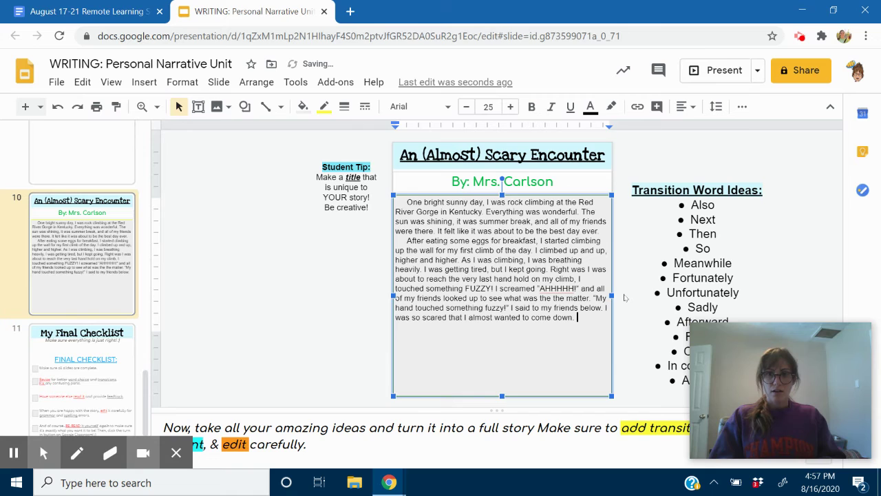
pyautogui.write('So, I took a ')
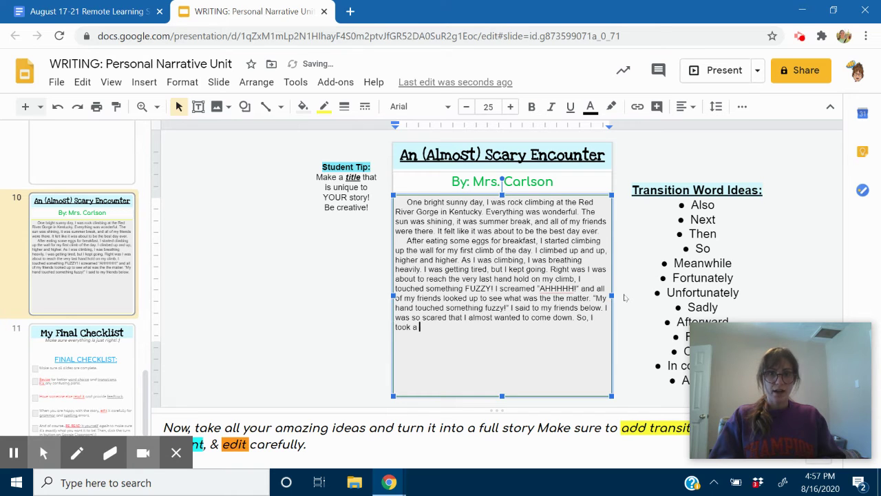
pyautogui.write('deep breath and e')
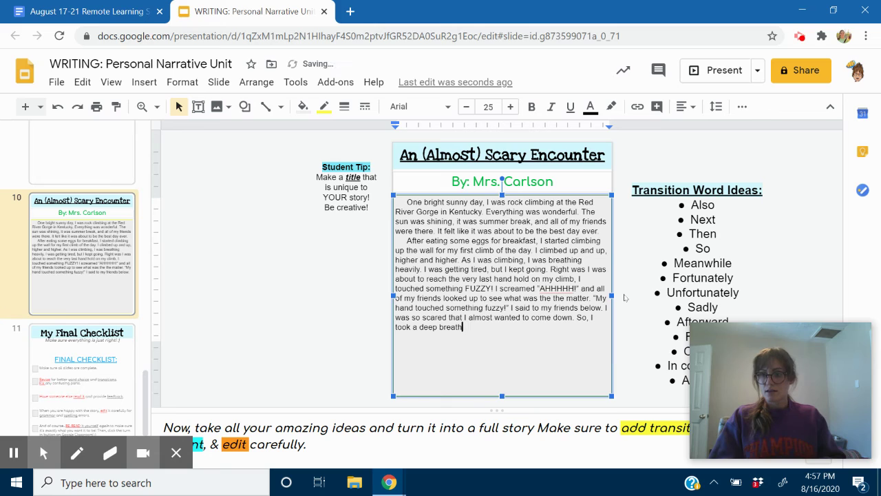
pyautogui.press('BackSpace')
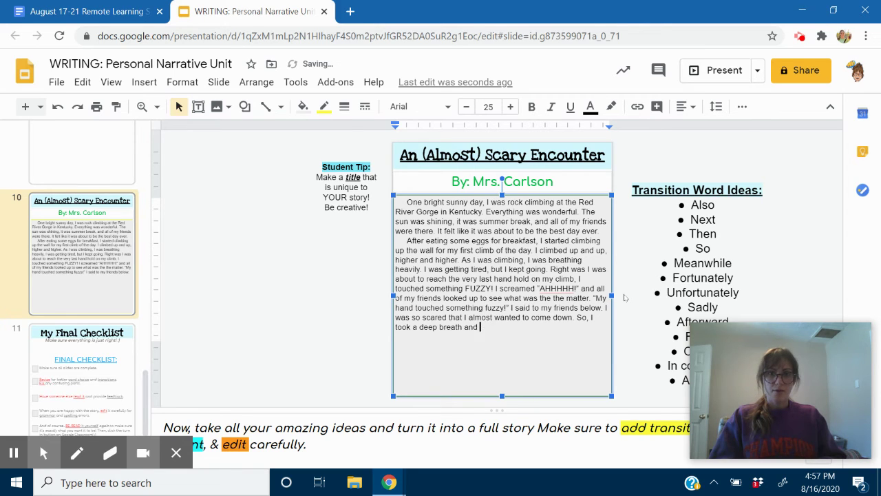
pyautogui.write('kept cli,b')
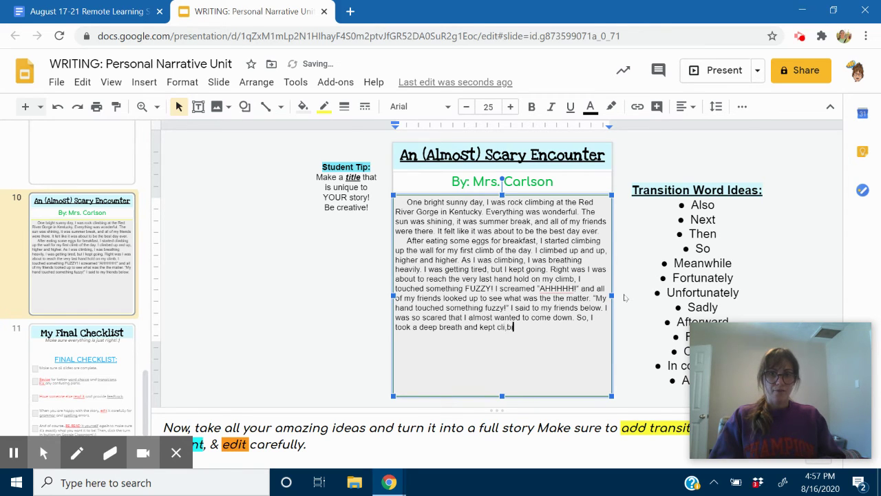
pyautogui.press('BackSpace')
pyautogui.press('BackSpace')
pyautogui.write('mbin')
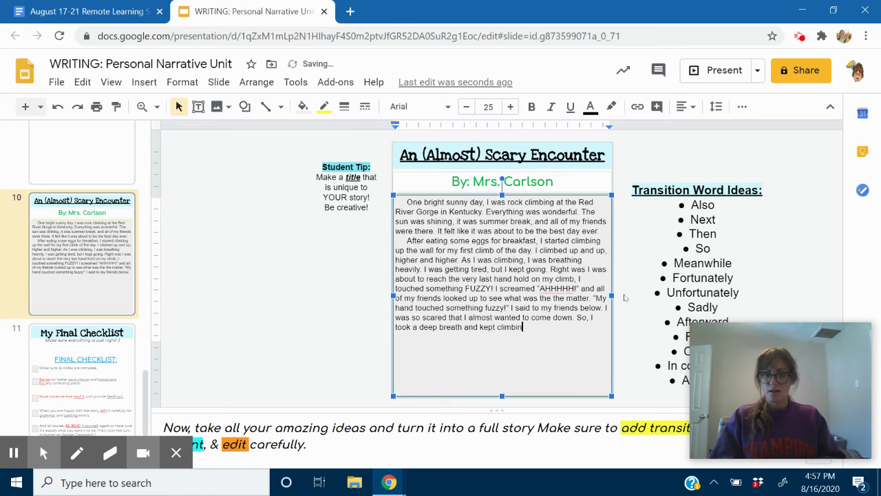
pyautogui.write('g.')
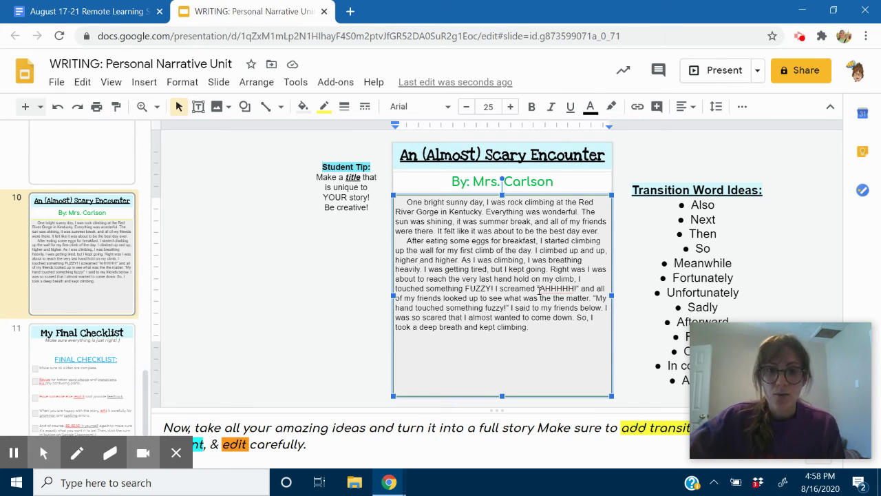
pyautogui.click(579, 288)
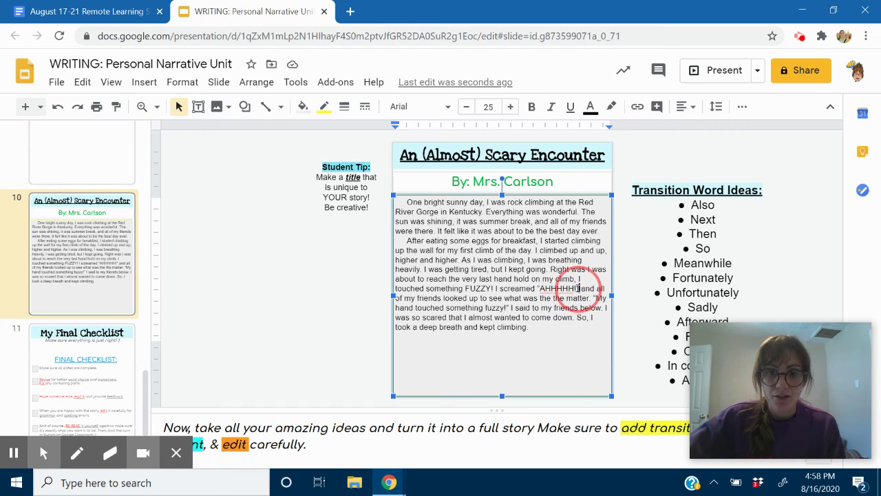
pyautogui.click(538, 289)
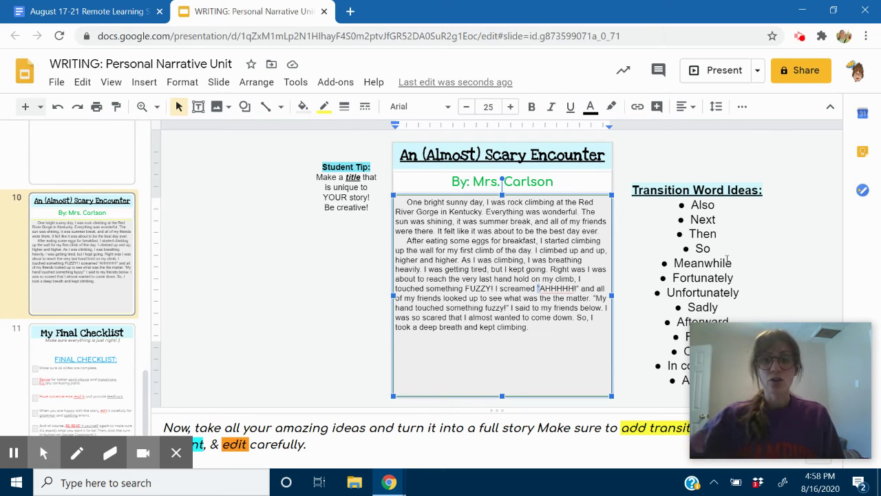
pyautogui.scroll(3, 109, 223)
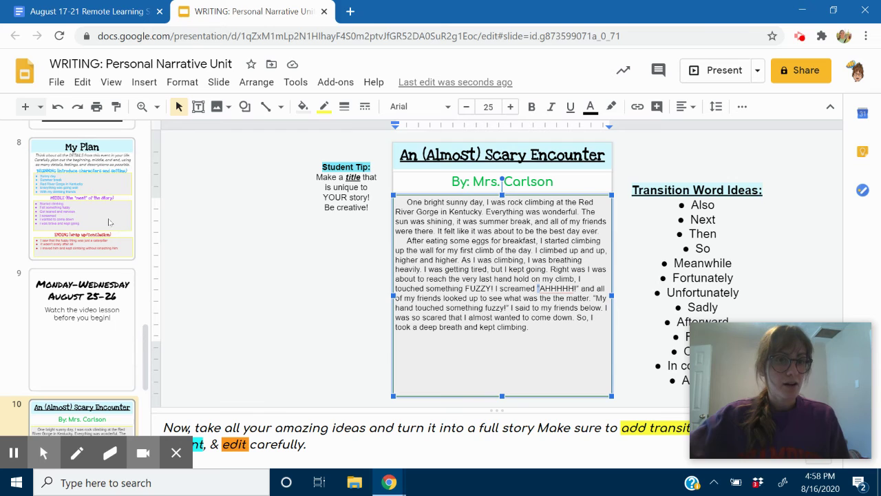
pyautogui.click(100, 244)
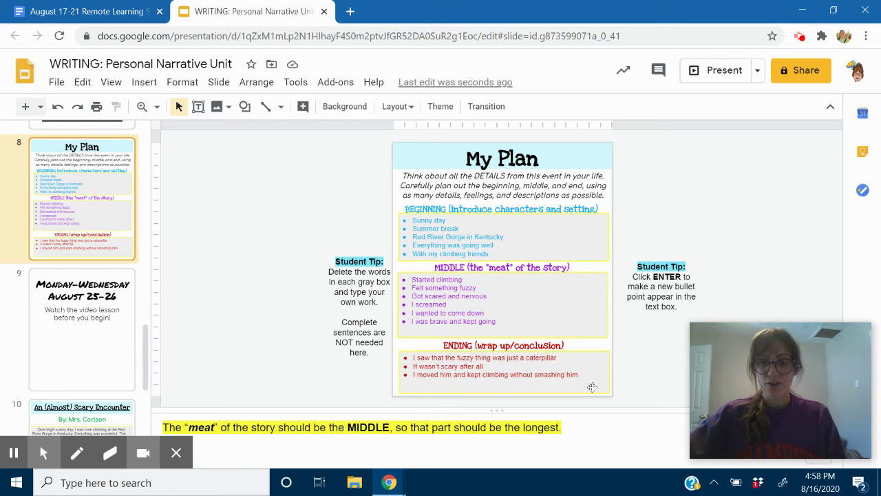
pyautogui.scroll(-3, 43, 315)
pyautogui.click(96, 320)
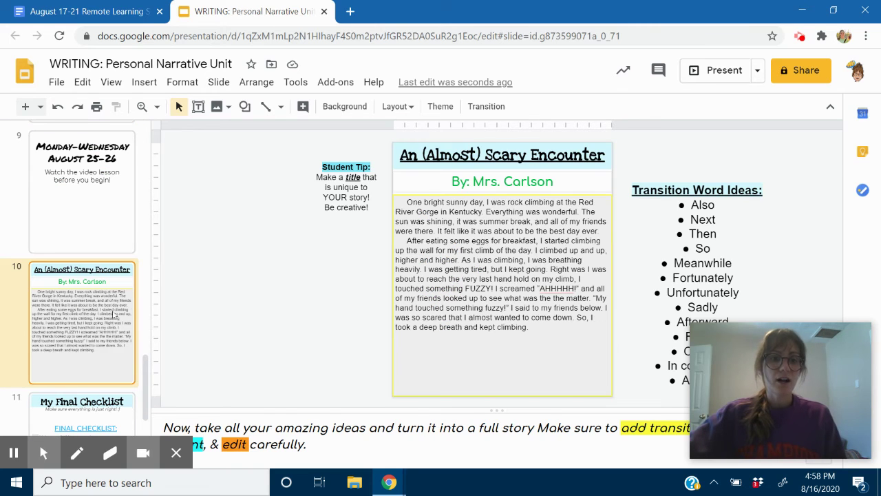
pyautogui.click(551, 330)
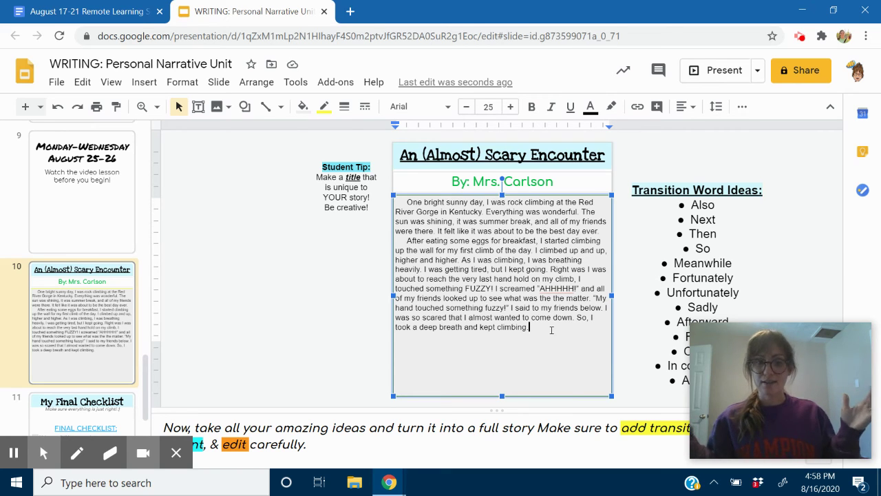
# Add the closing 'Finally…' paragraph: the fuzzy thing was a little caterpillar moved aside.
pyautogui.press('Return')
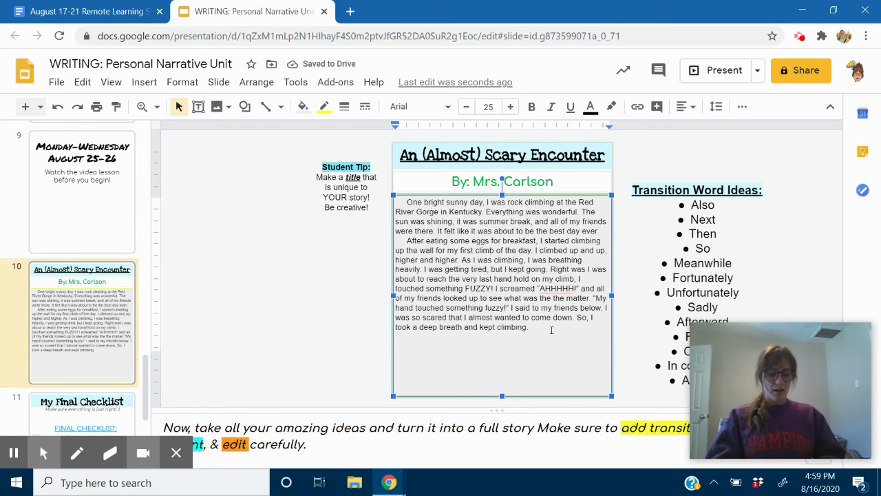
pyautogui.write('Finally')
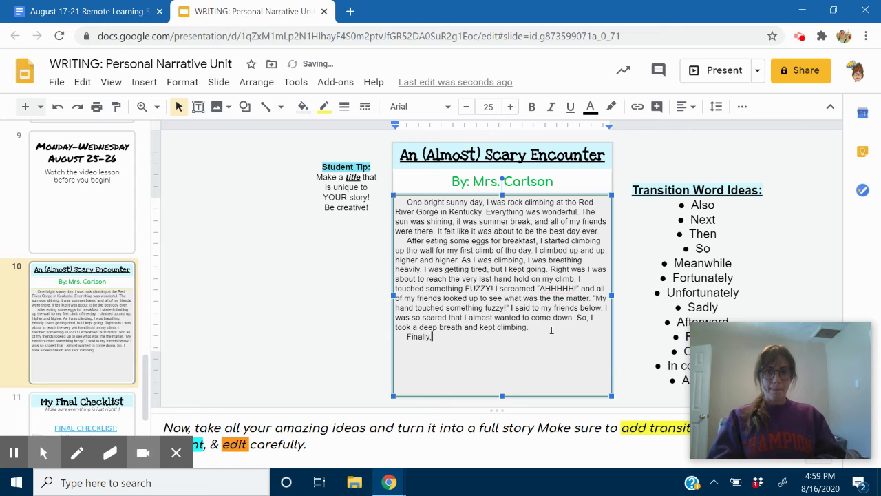
pyautogui.write(', I was up hihg')
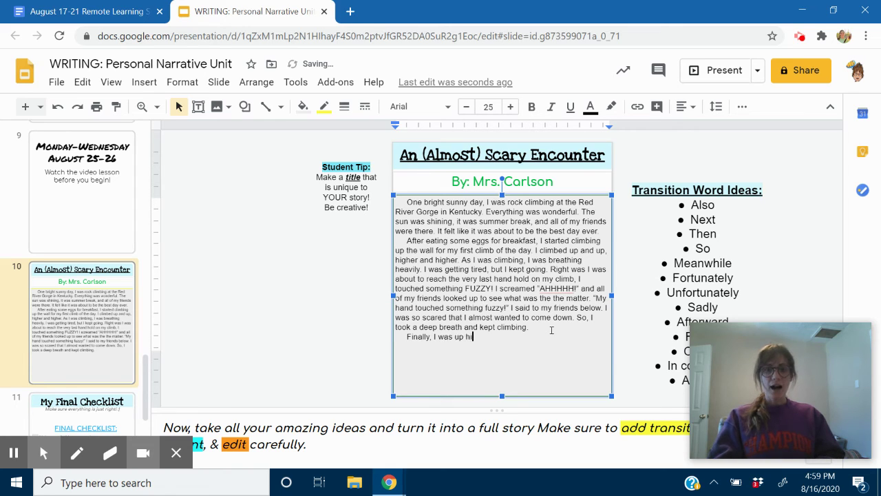
pyautogui.press('BackSpace')
pyautogui.press('BackSpace')
pyautogui.write('gh eno')
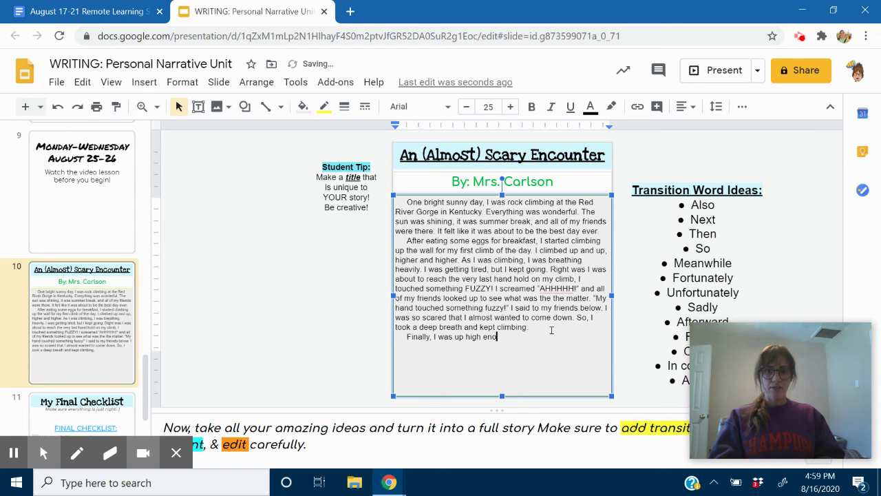
pyautogui.write('ugh to where I')
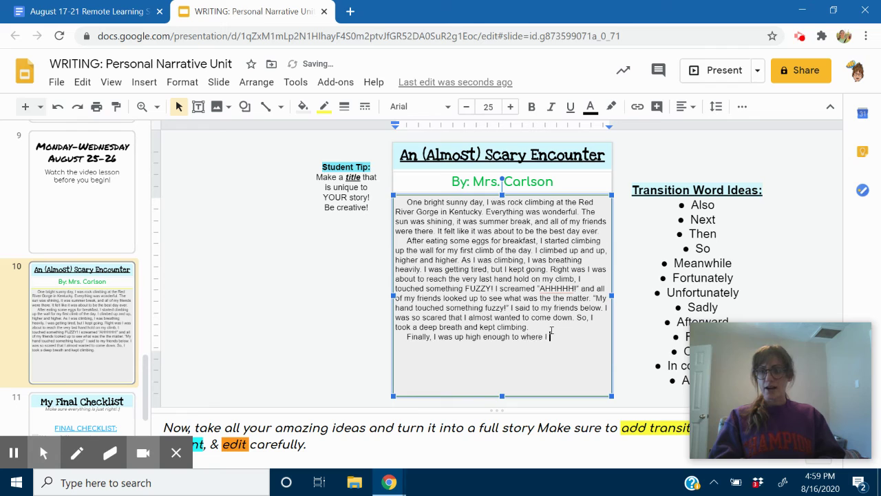
pyautogui.write(' could see what the ')
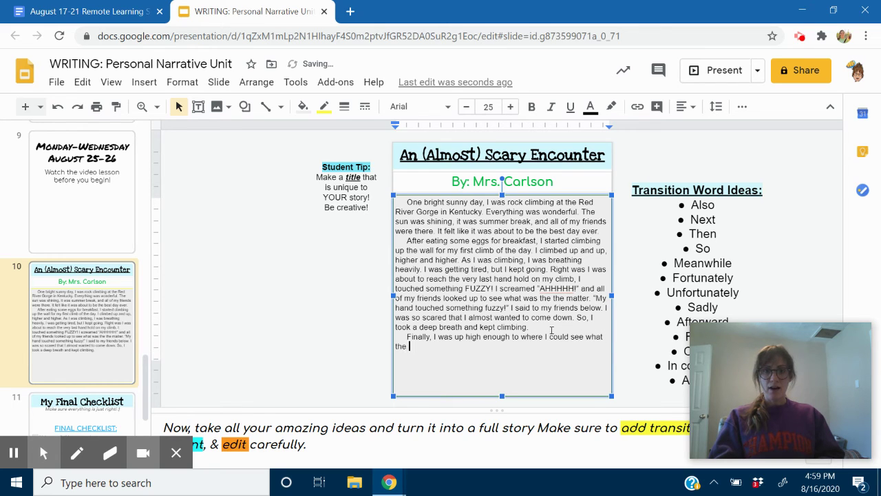
pyautogui.write('fuzzy thing')
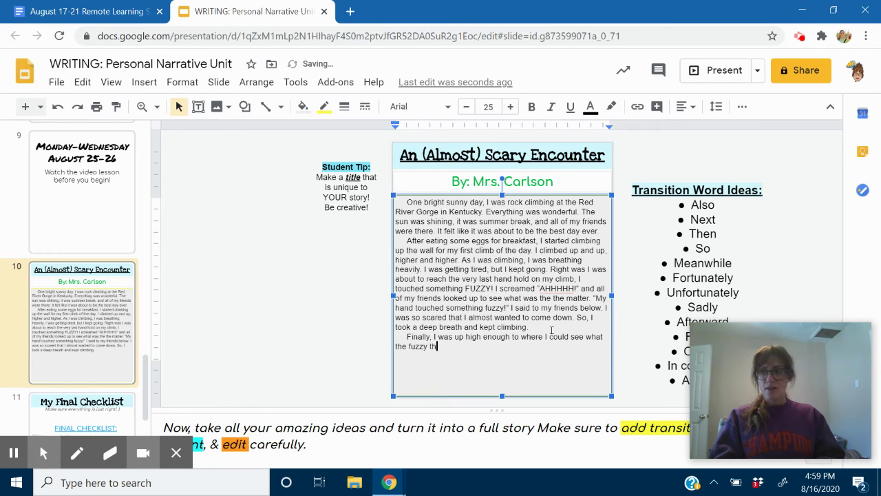
pyautogui.press('BackSpace')
pyautogui.press('BackSpace')
pyautogui.press('BackSpace')
pyautogui.press('BackSpace')
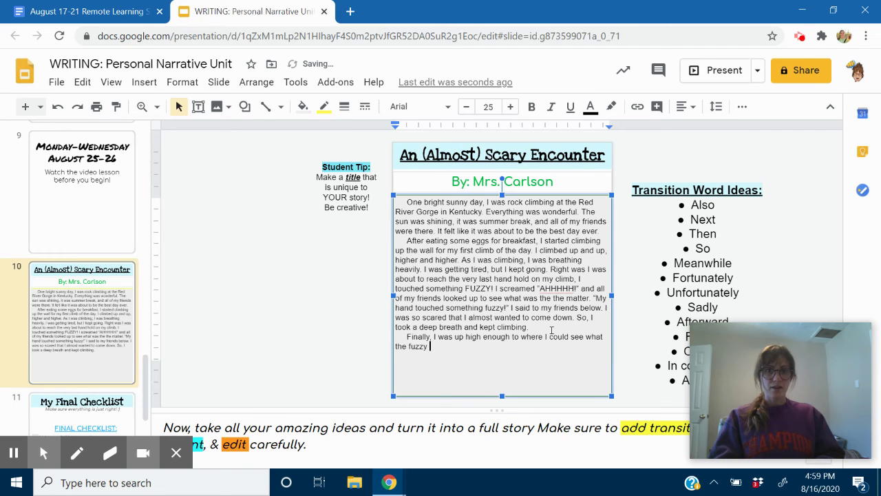
pyautogui.write('thing was. ')
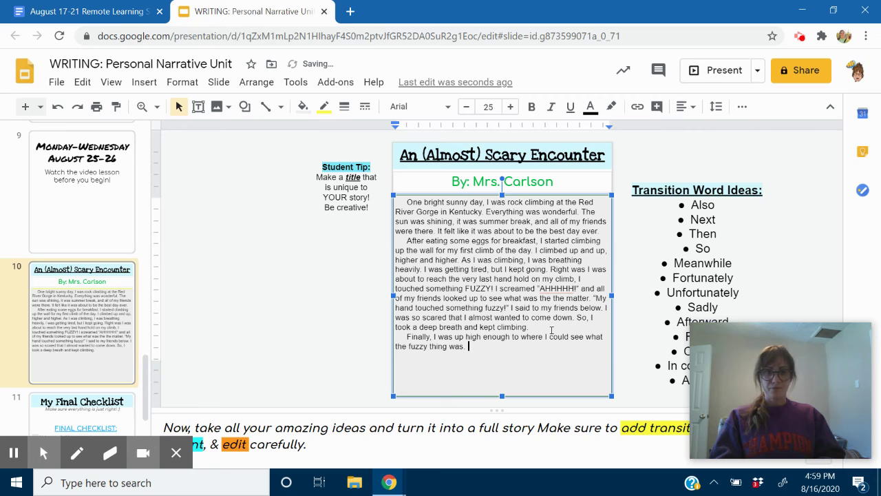
pyautogui.write('Turns out')
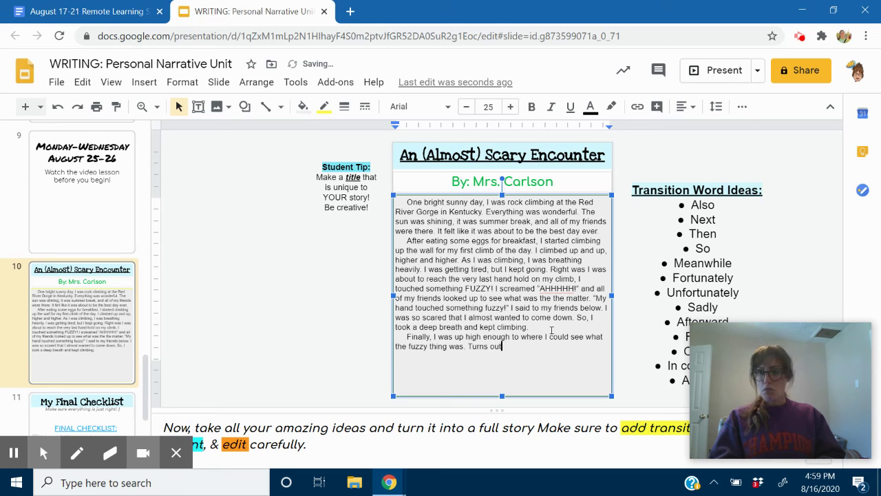
pyautogui.write(', it was just a')
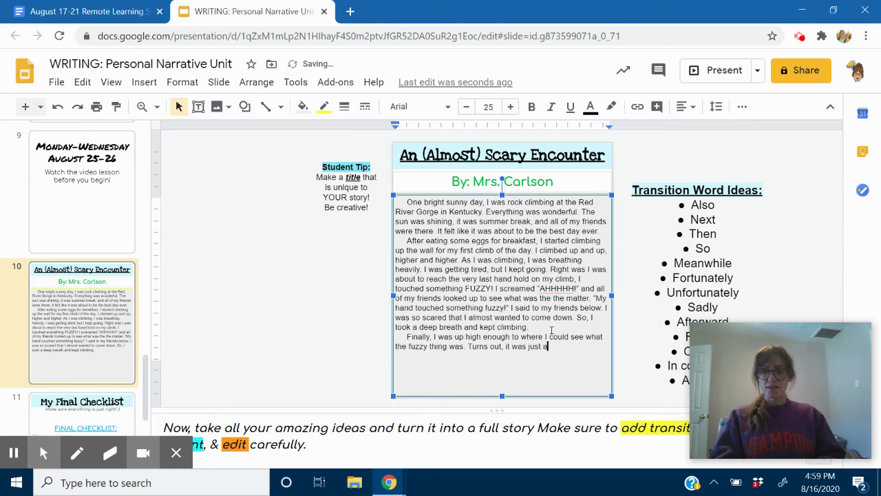
pyautogui.write(' little cater')
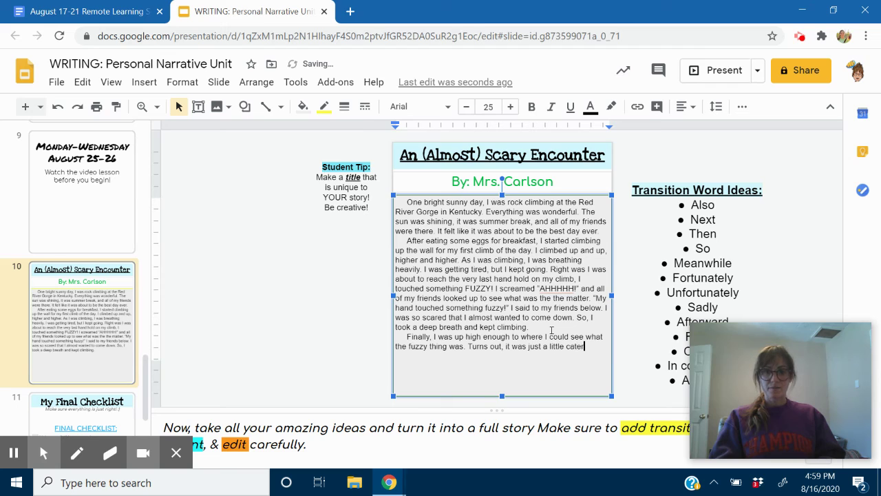
pyautogui.write('pill')
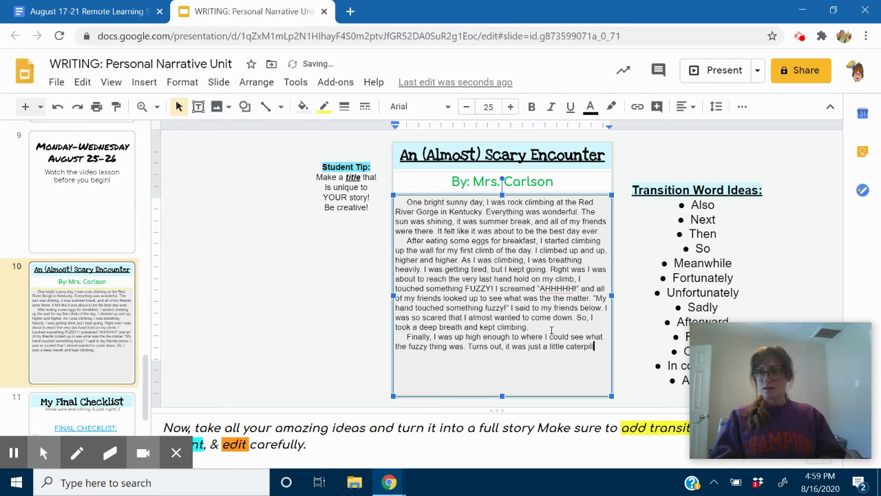
pyautogui.write('ar in my w')
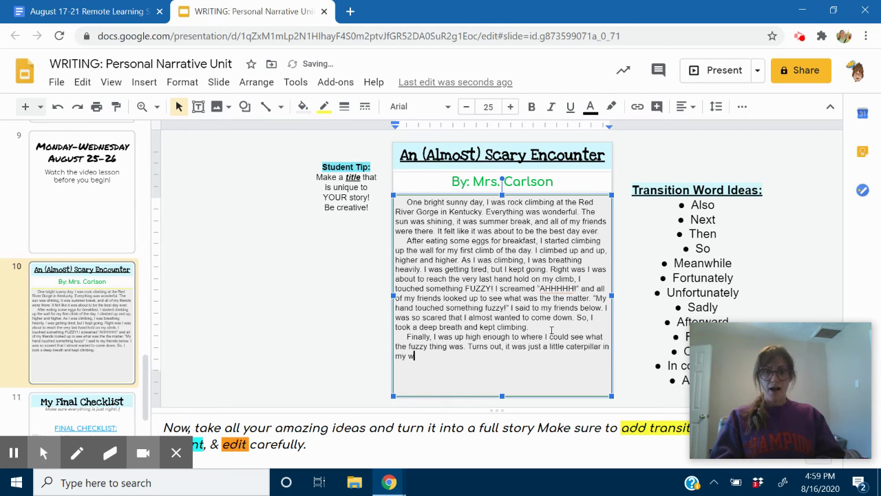
pyautogui.write('ay. It was')
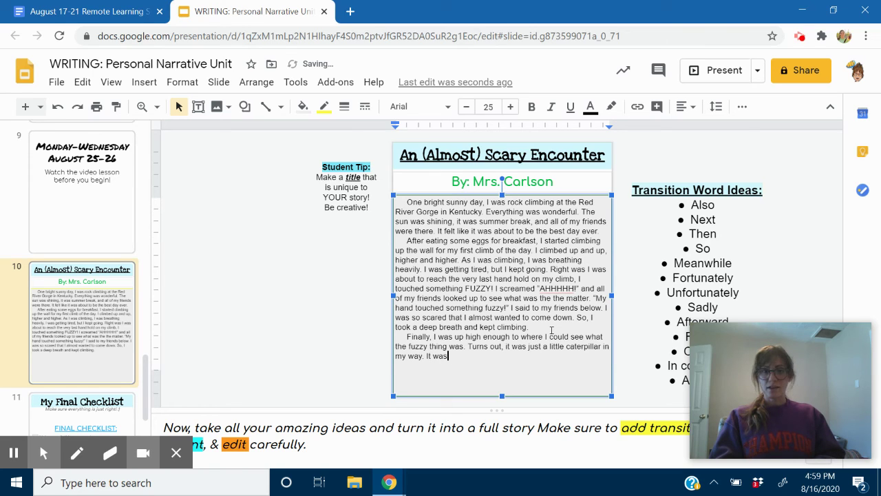
pyautogui.write("n't scar")
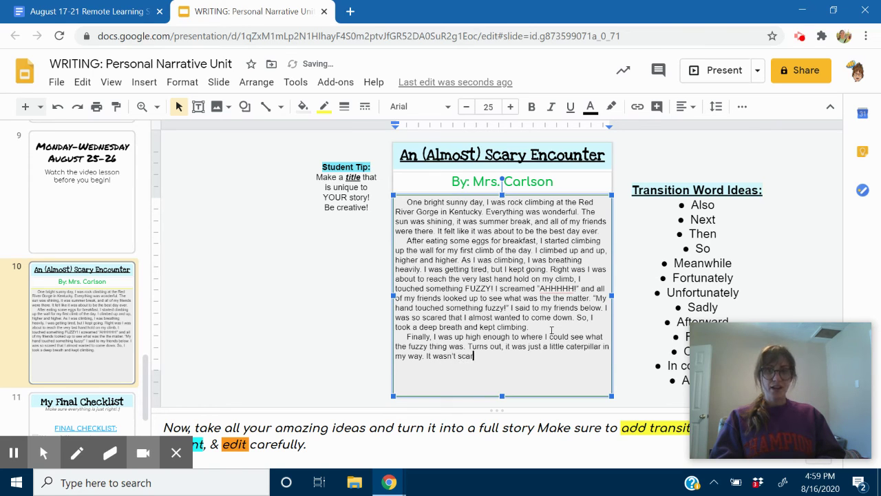
pyautogui.write('y at all,')
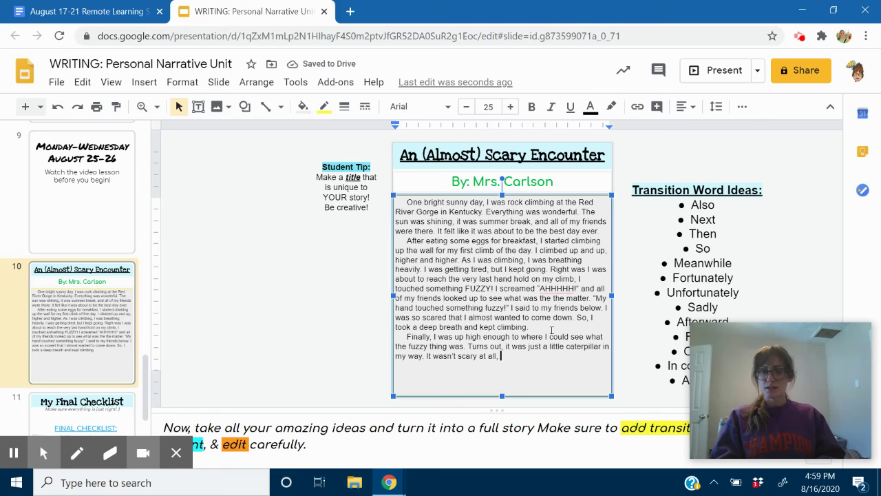
pyautogui.press('BackSpace')
pyautogui.press('BackSpace')
pyautogui.write('. ')
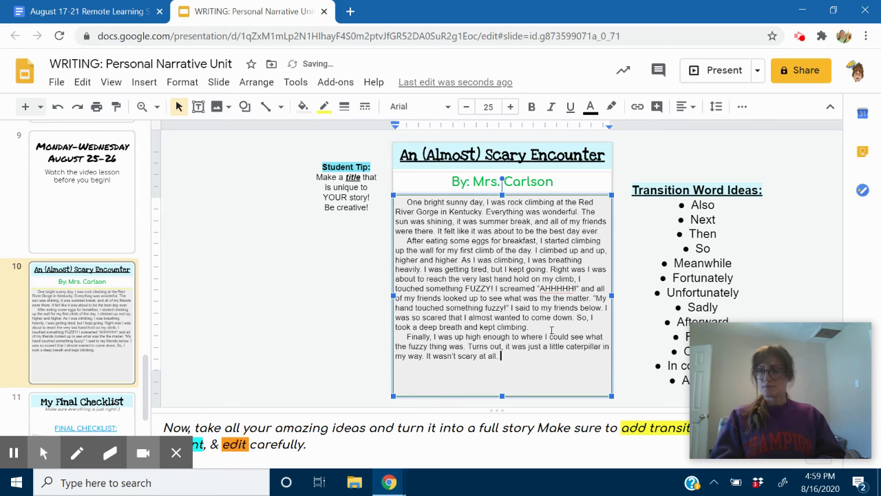
pyautogui.write('So, I too')
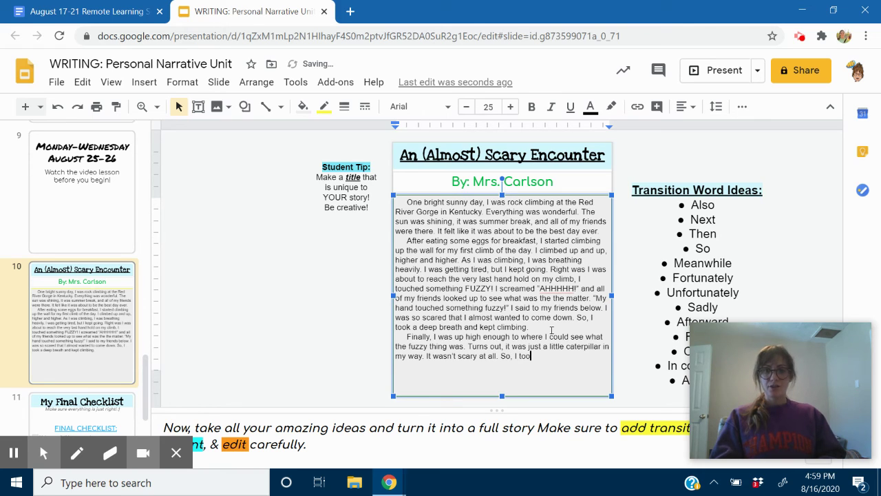
pyautogui.write('k the ca')
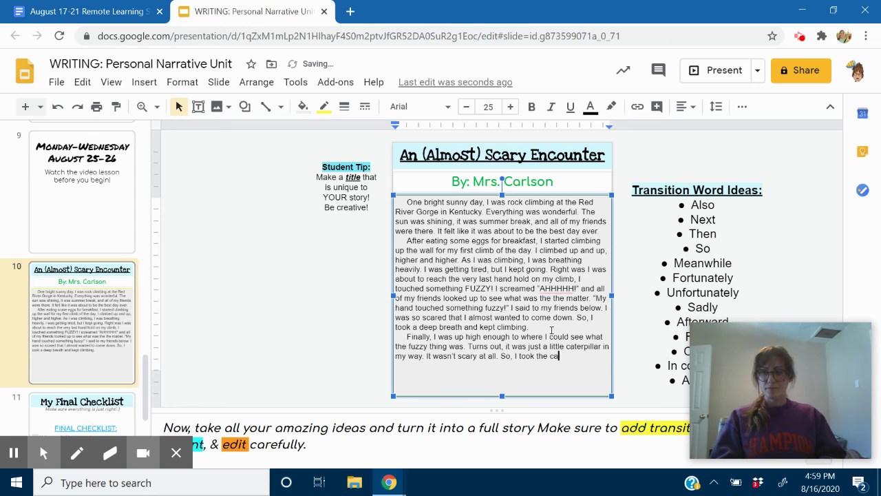
pyautogui.write('terpillar and ')
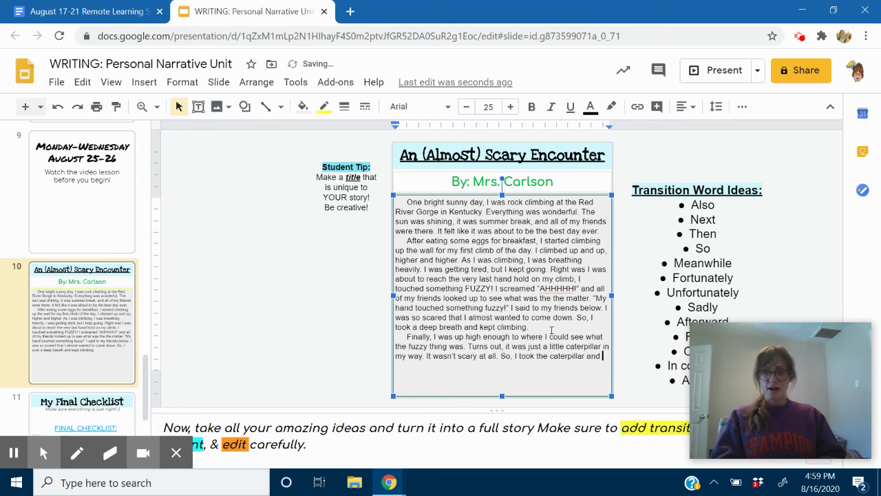
pyautogui.write('moved him asid')
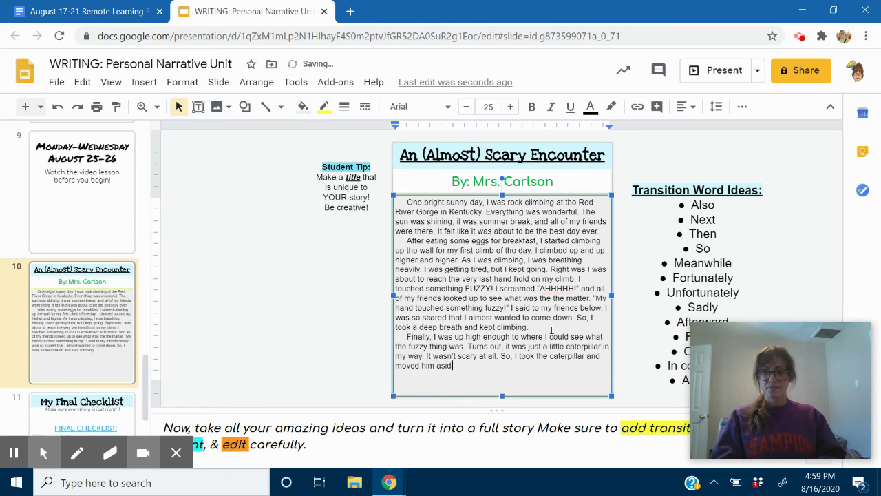
pyautogui.write('e so that I cou')
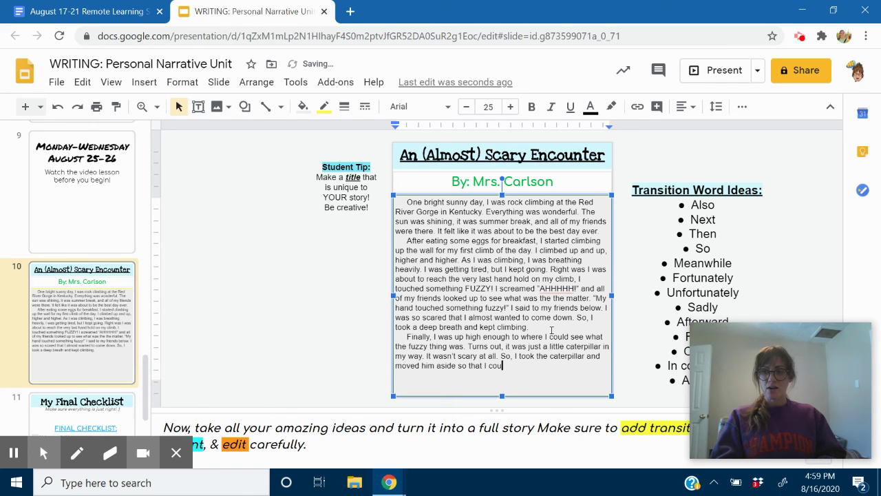
pyautogui.write('ld keep climbing wi')
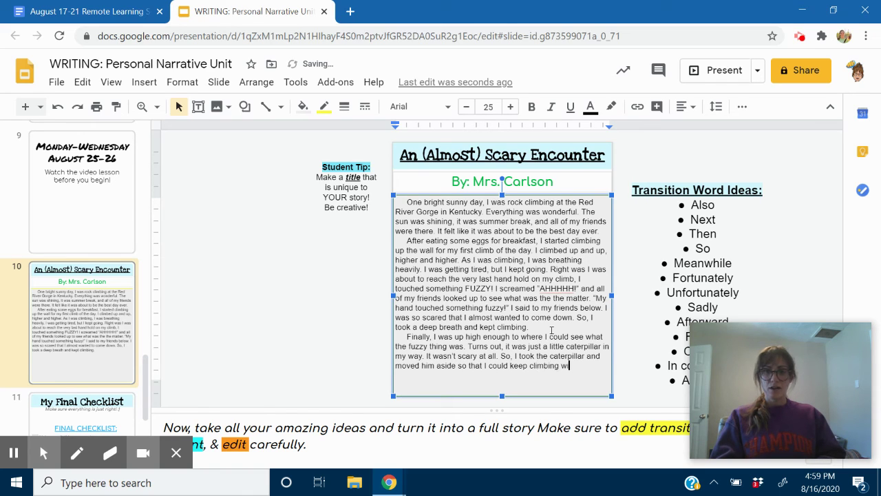
pyautogui.write('thout smashing ')
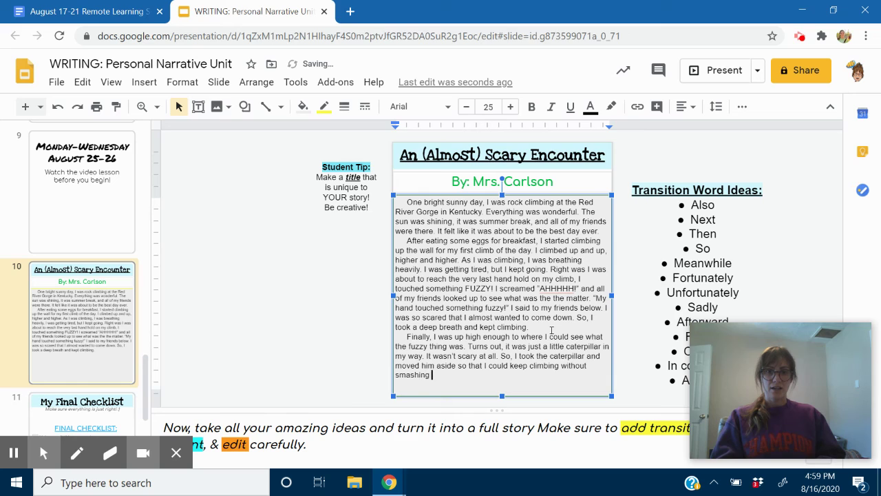
pyautogui.write('him.')
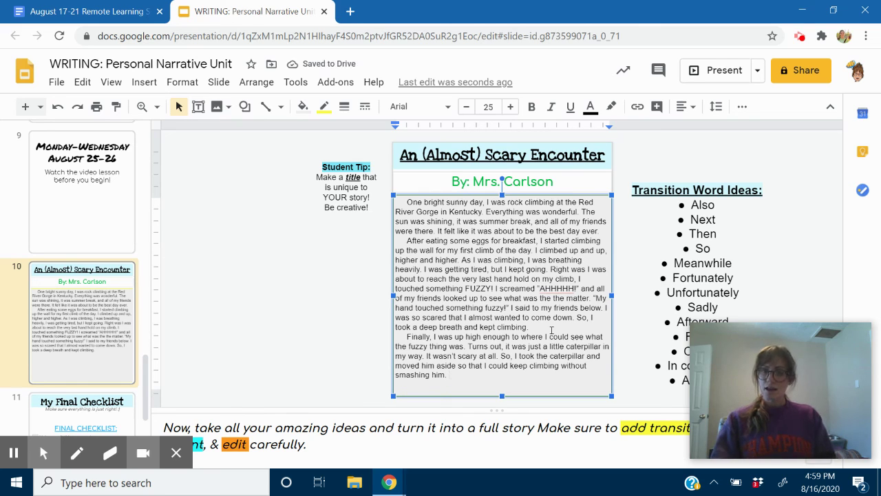